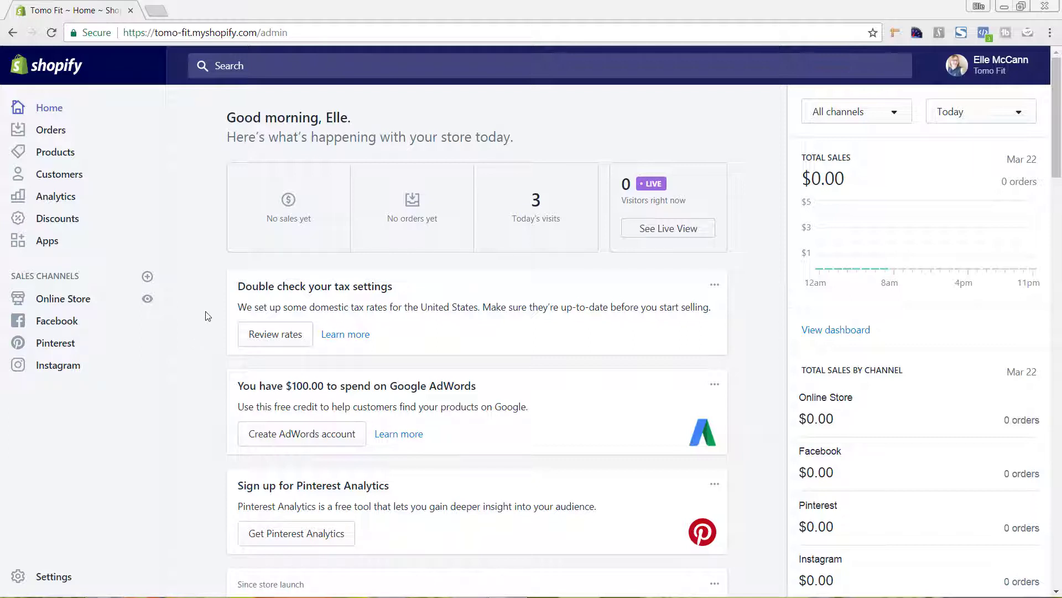
Step: Open the list of available sales channels and scroll down toward BuzzFeed
left_click(148, 278)
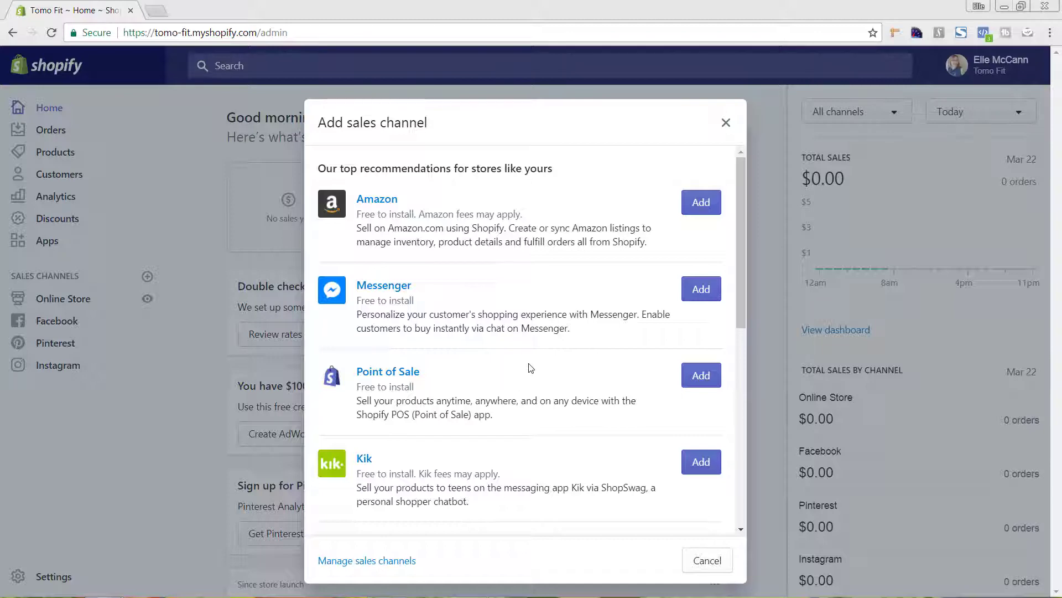
scroll(542, 349, "down", 6)
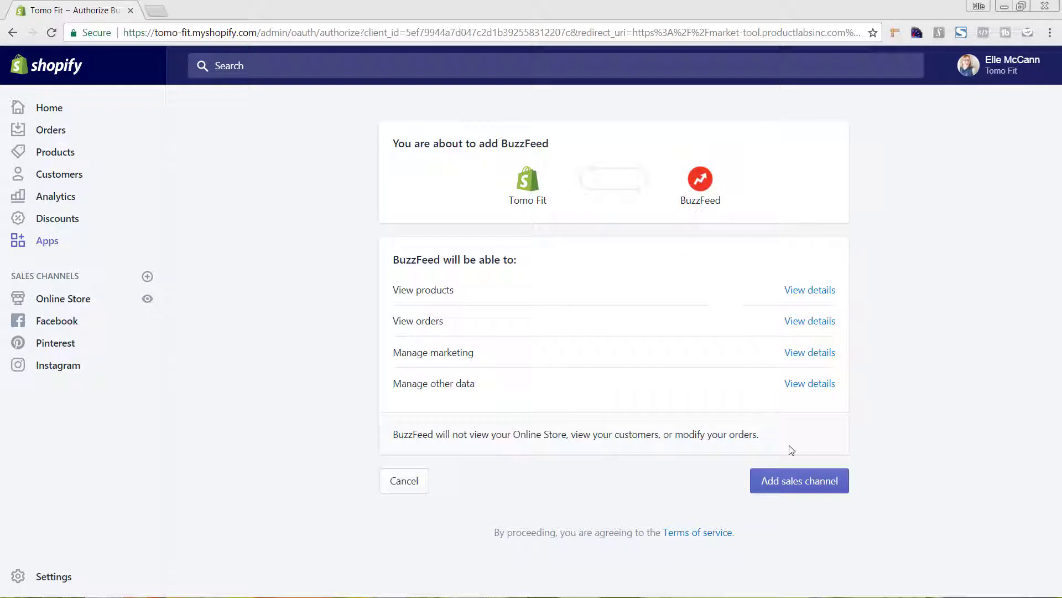
Step: Authorize adding BuzzFeed as a sales channel and look over its Getting Started page
left_click(792, 487)
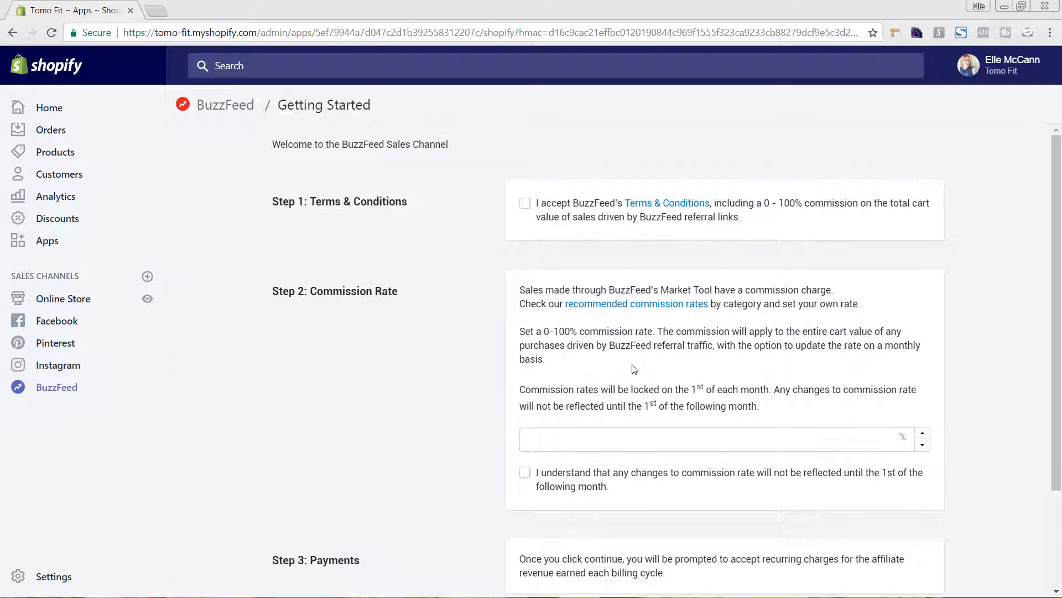
scroll(639, 337, "down", 3)
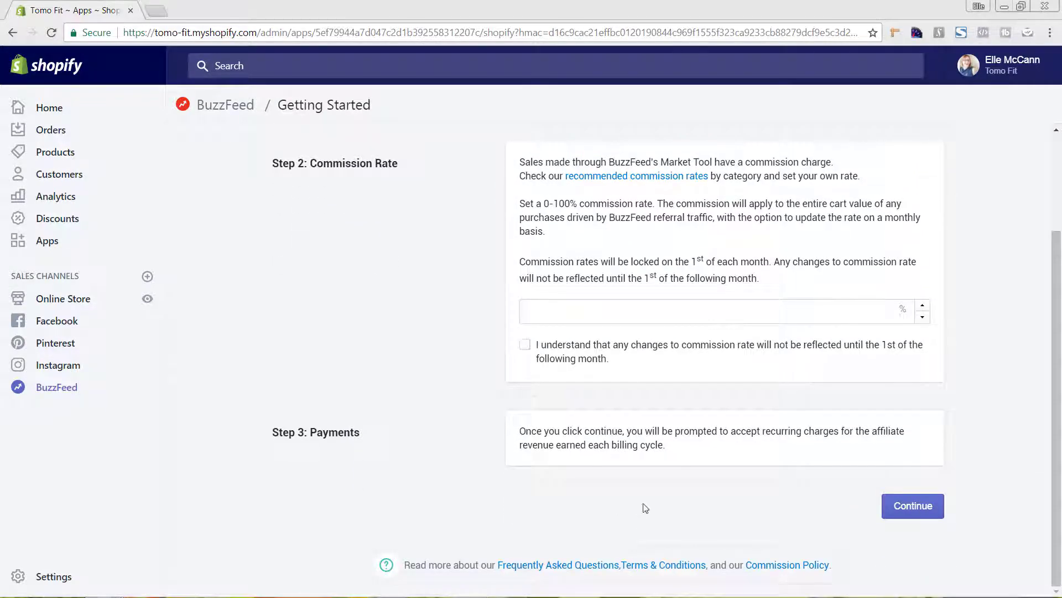
scroll(596, 286, "up", 3)
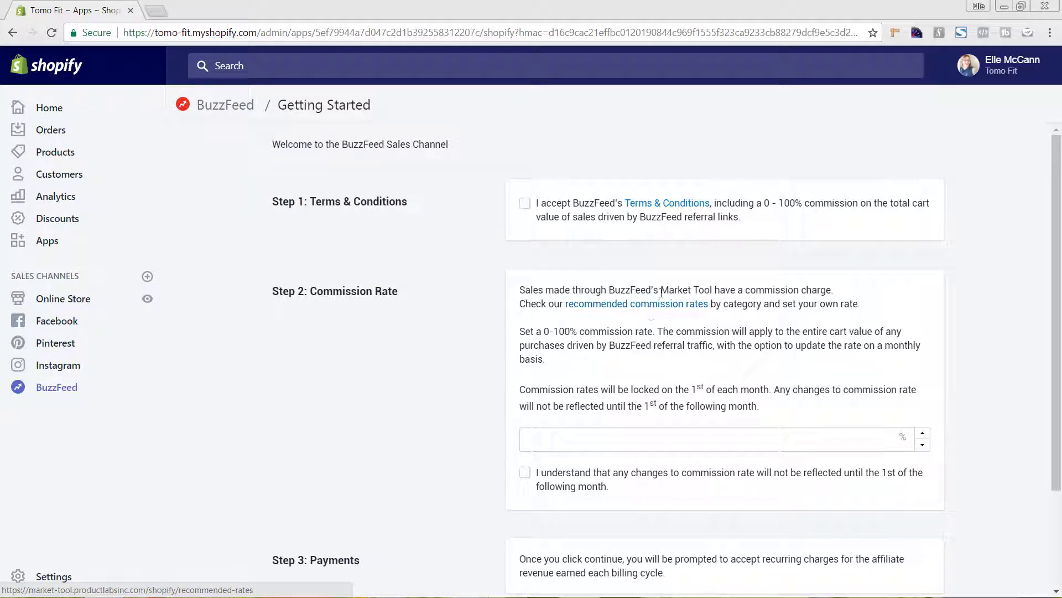
scroll(683, 302, "down", 2)
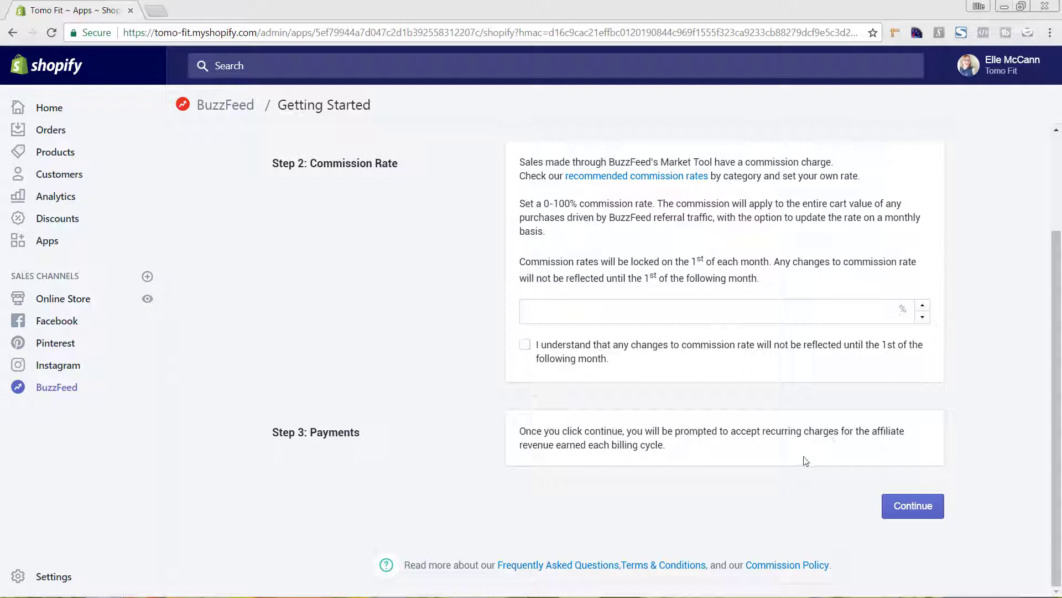
scroll(805, 461, "up", 3)
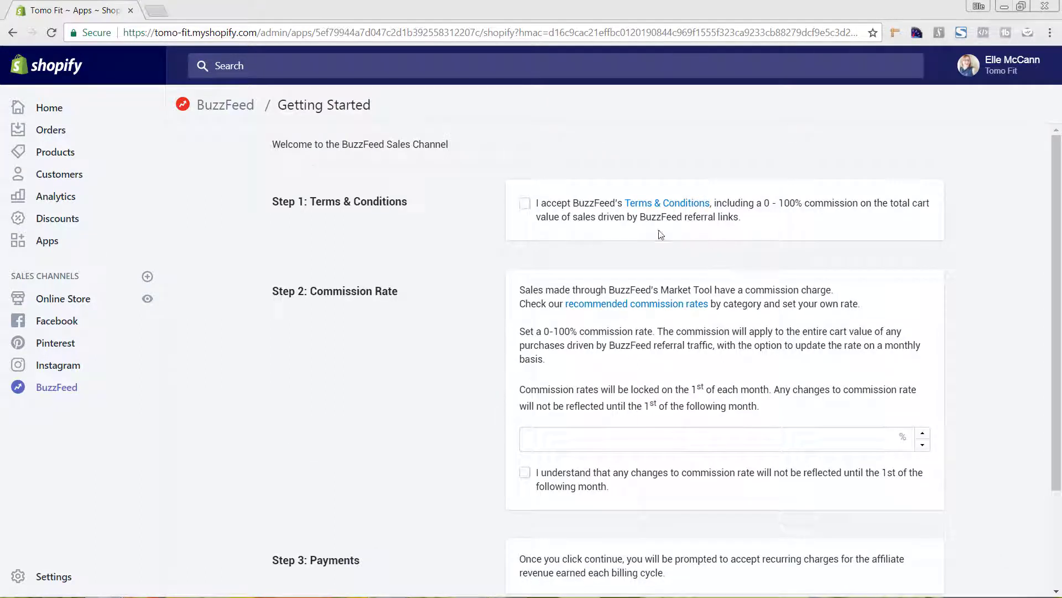
left_click(525, 207)
left_click(675, 208)
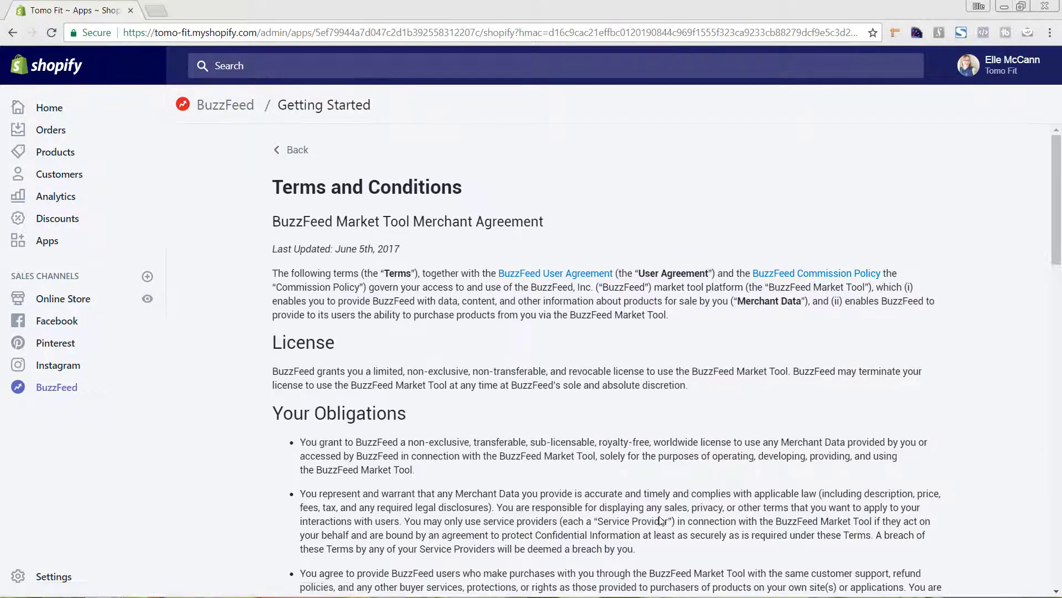
scroll(520, 355, "down", 9)
scroll(520, 355, "up", 9)
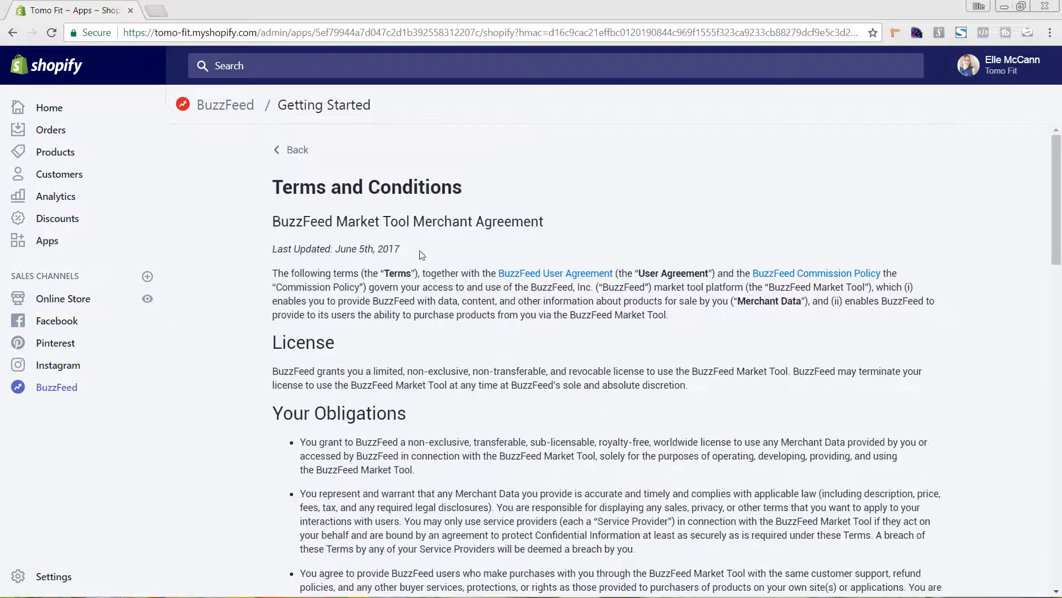
left_click(298, 151)
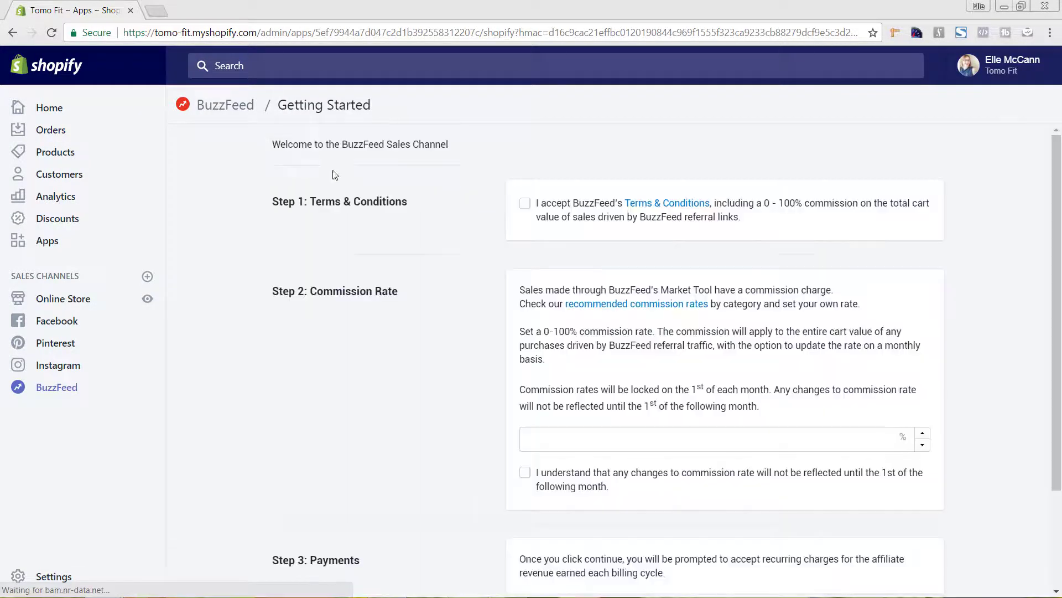
left_click(524, 206)
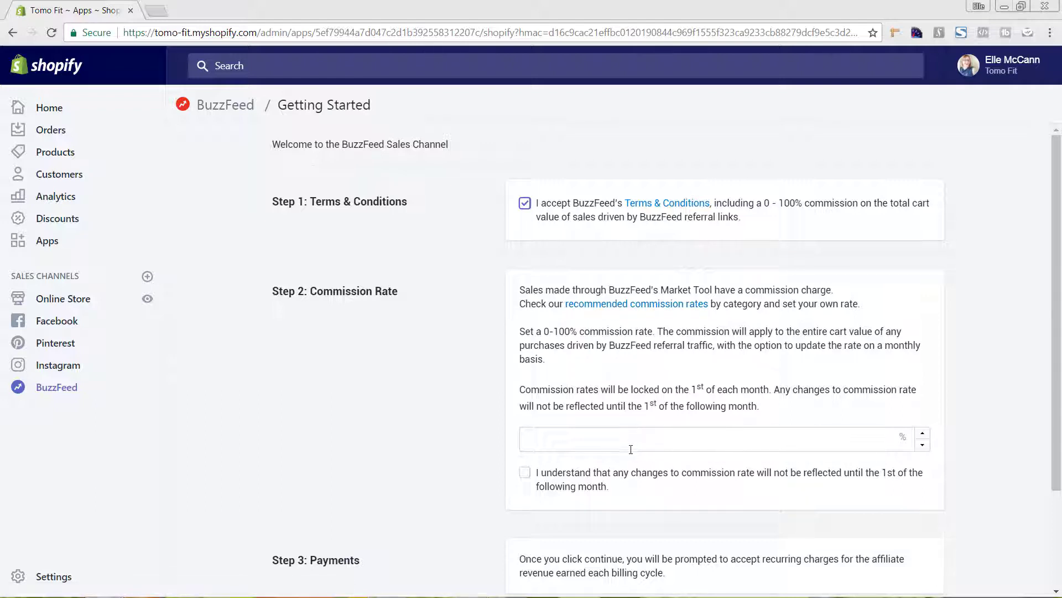
left_click(623, 310)
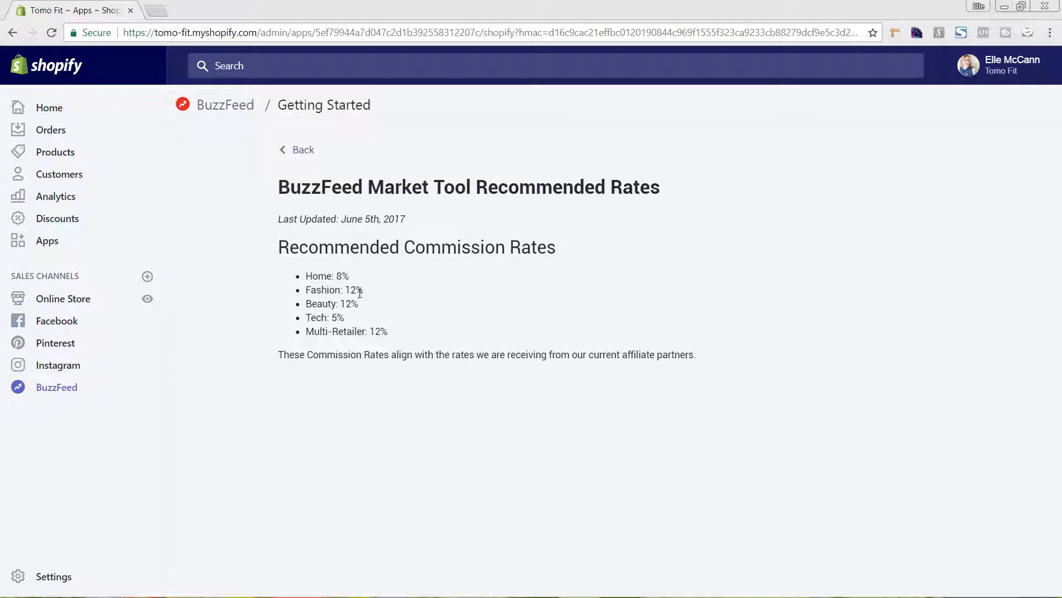
Step: Accept BuzzFeed's terms, enter a 12% commission rate, acknowledge monthly rate changes, and submit
left_click(298, 151)
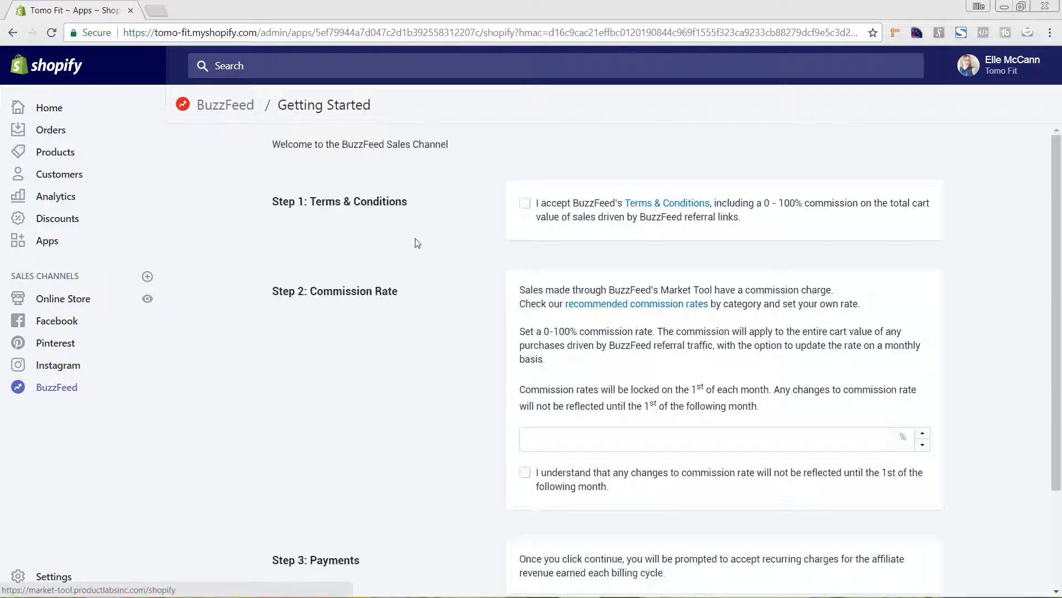
left_click(525, 204)
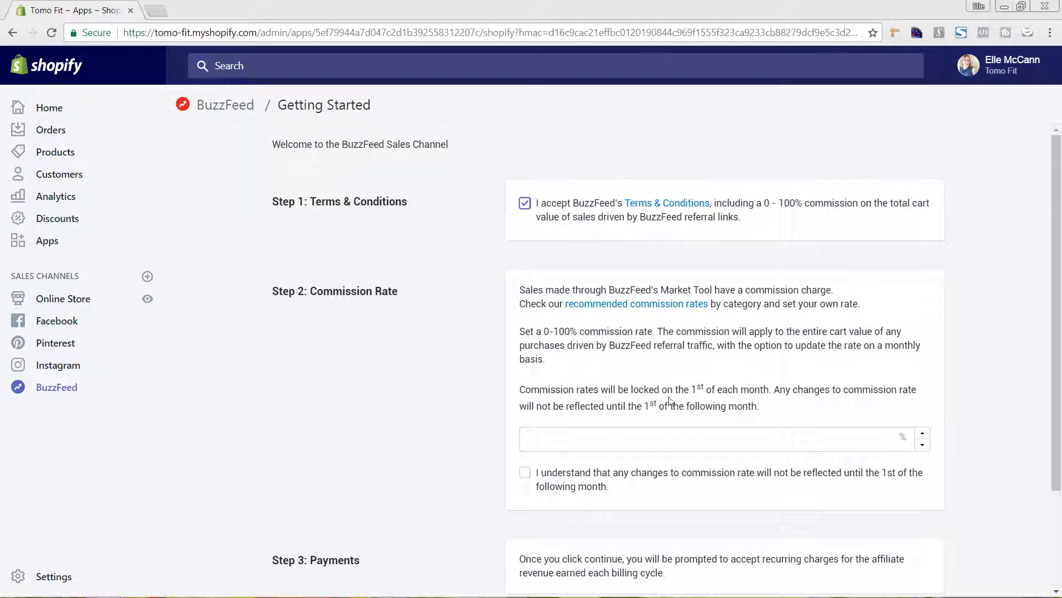
left_click(665, 446)
type("12")
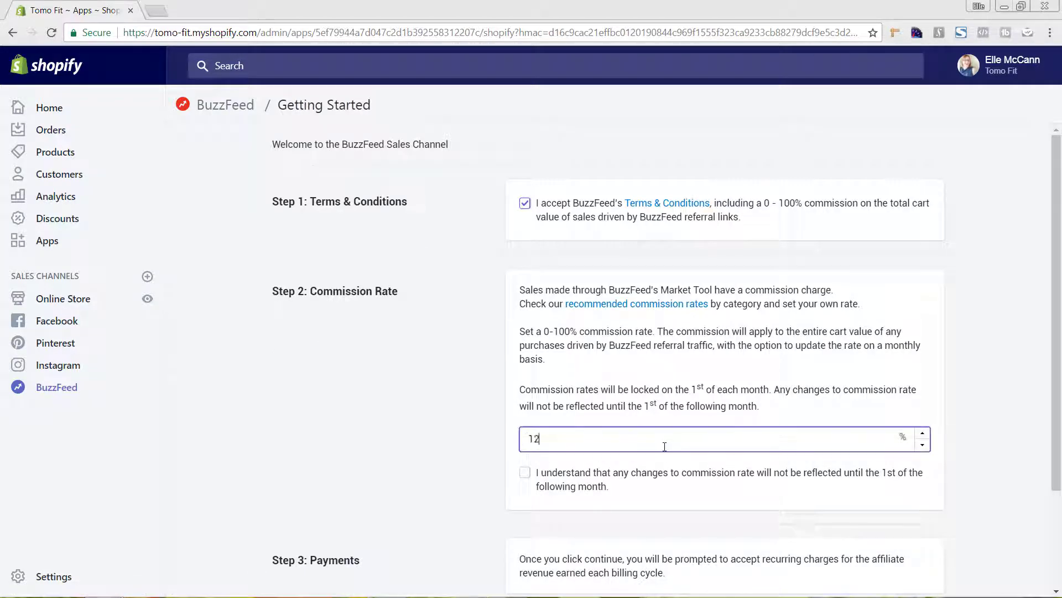
scroll(825, 492, "down", 2)
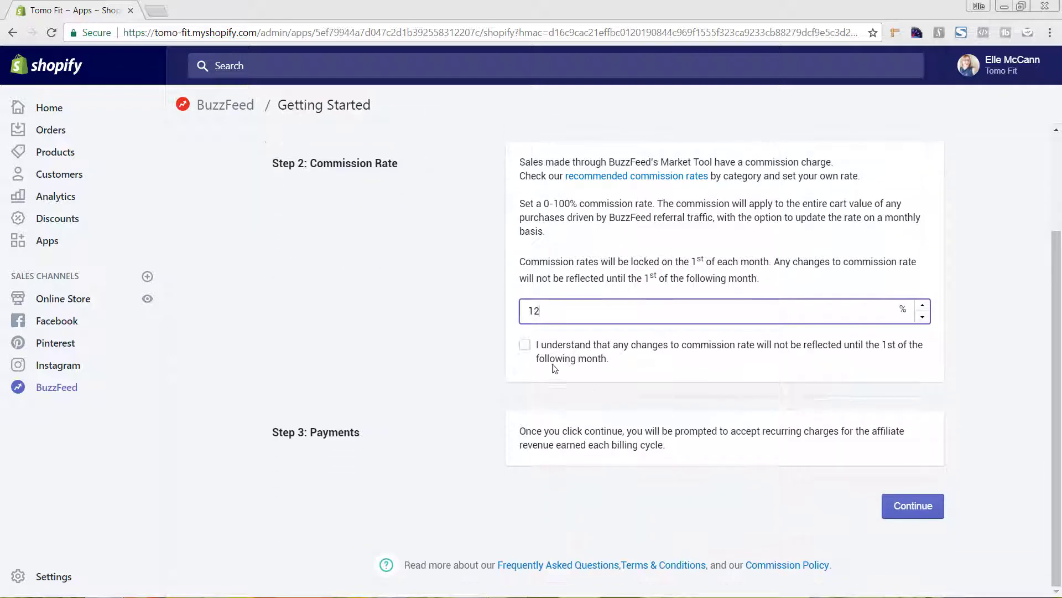
left_click(525, 345)
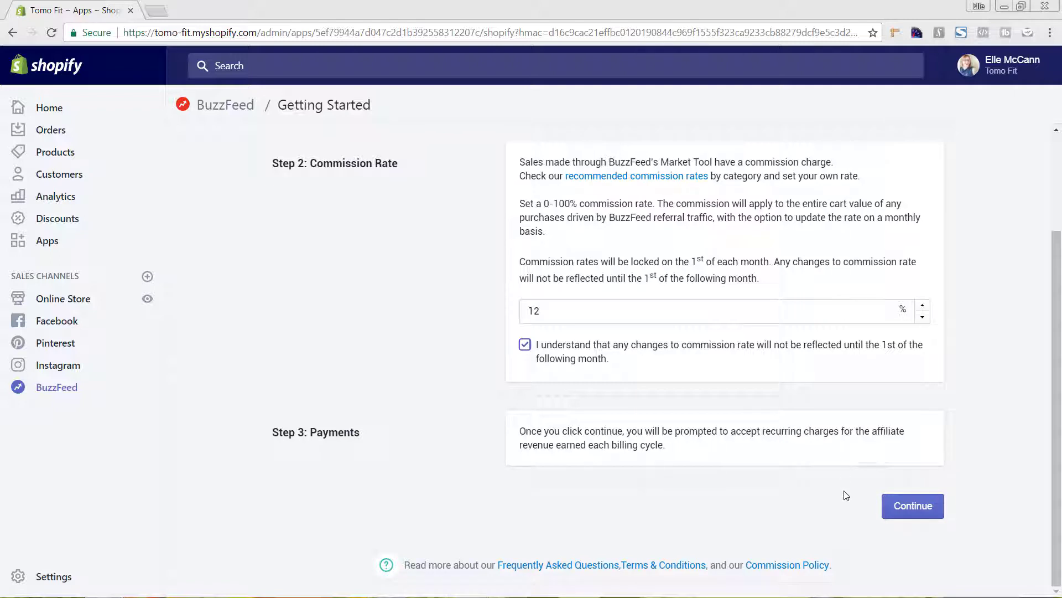
left_click(905, 508)
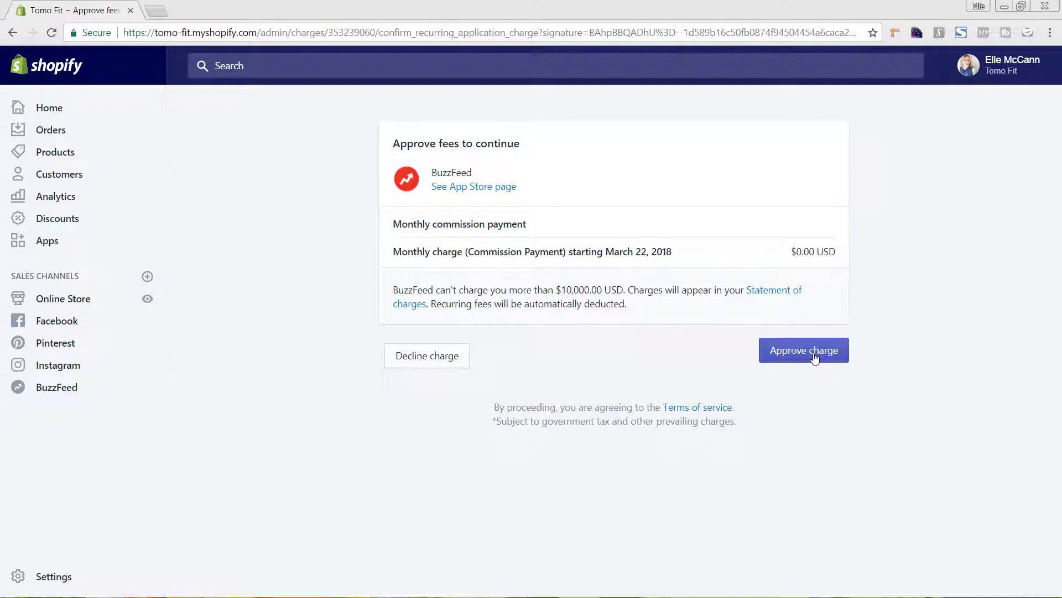
Step: Approve BuzzFeed's monthly commission charge and pick the Fitness and Clothing shop categories
left_click(815, 358)
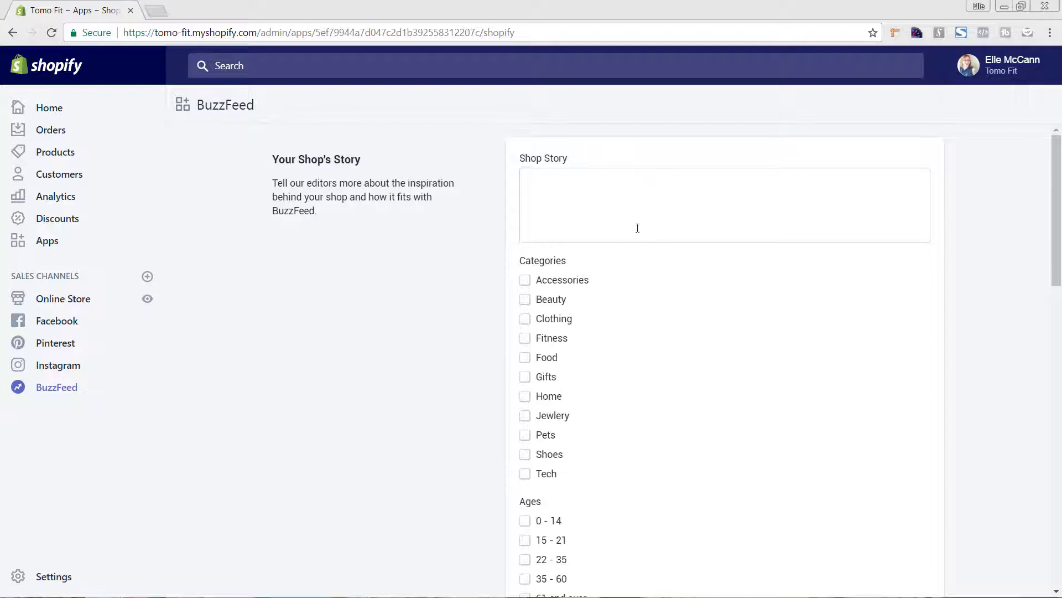
scroll(636, 225, "down", 3)
scroll(600, 162, "up", 1)
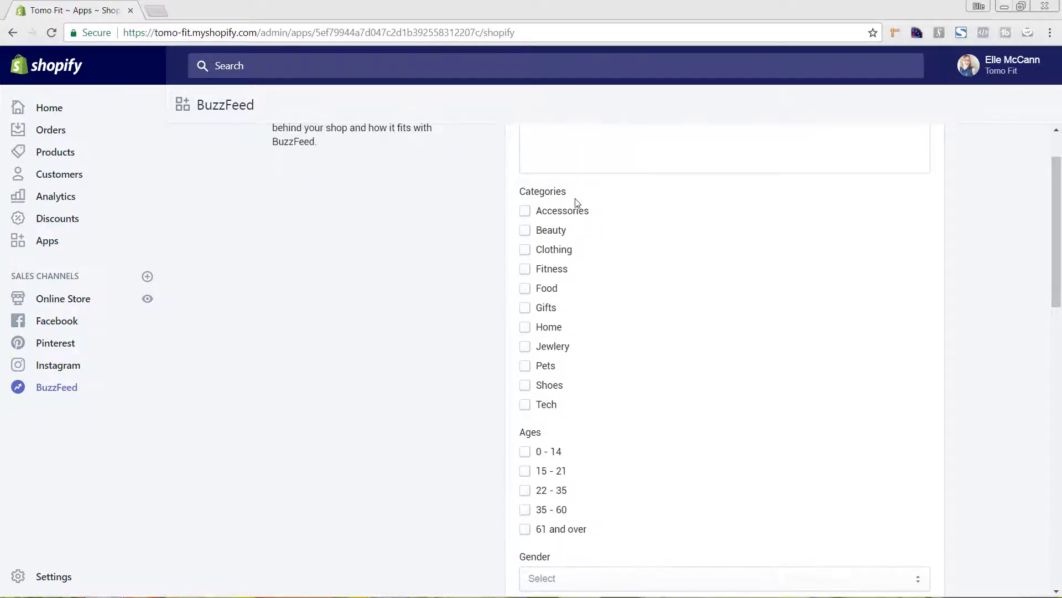
left_click(527, 270)
left_click(527, 250)
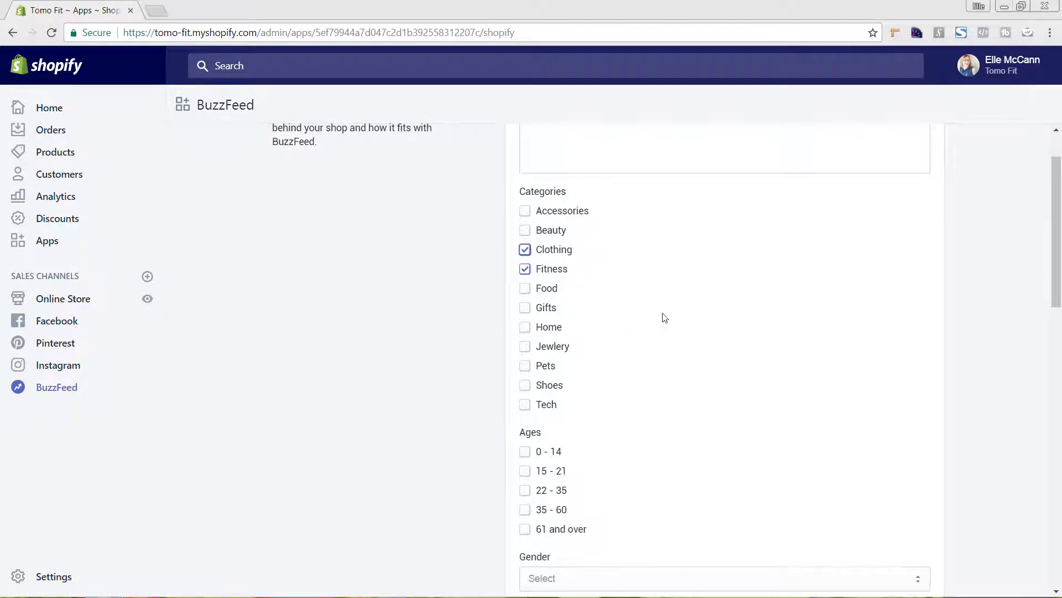
Step: Target ages 15 - 21, 22 - 35 and 35 - 60 and Female gender, leaving tags empty
scroll(665, 317, "down", 4)
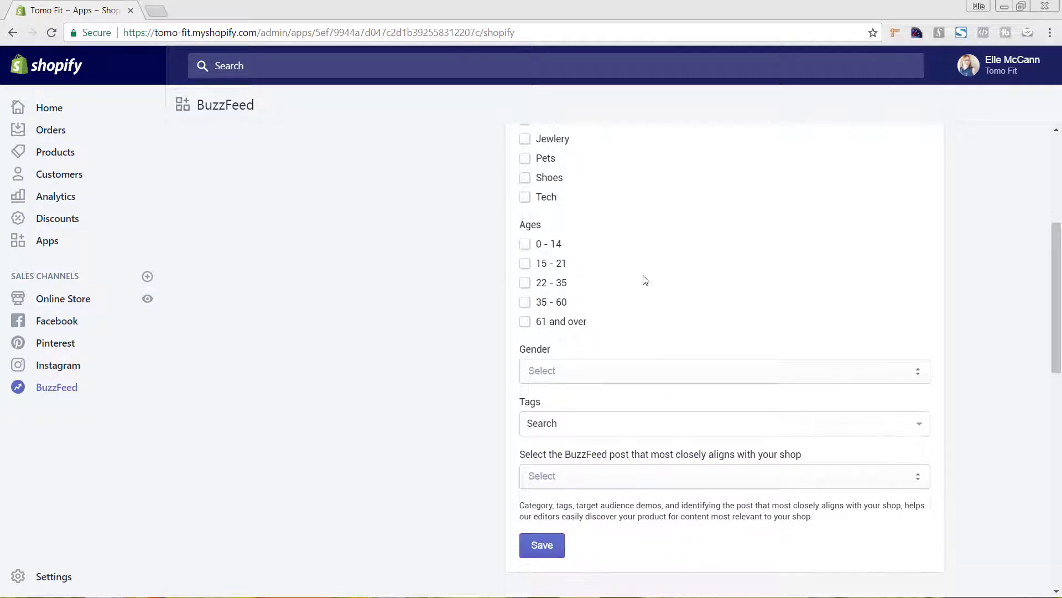
left_click(525, 266)
left_click(525, 283)
left_click(526, 302)
scroll(747, 349, "down", 1)
left_click(659, 301)
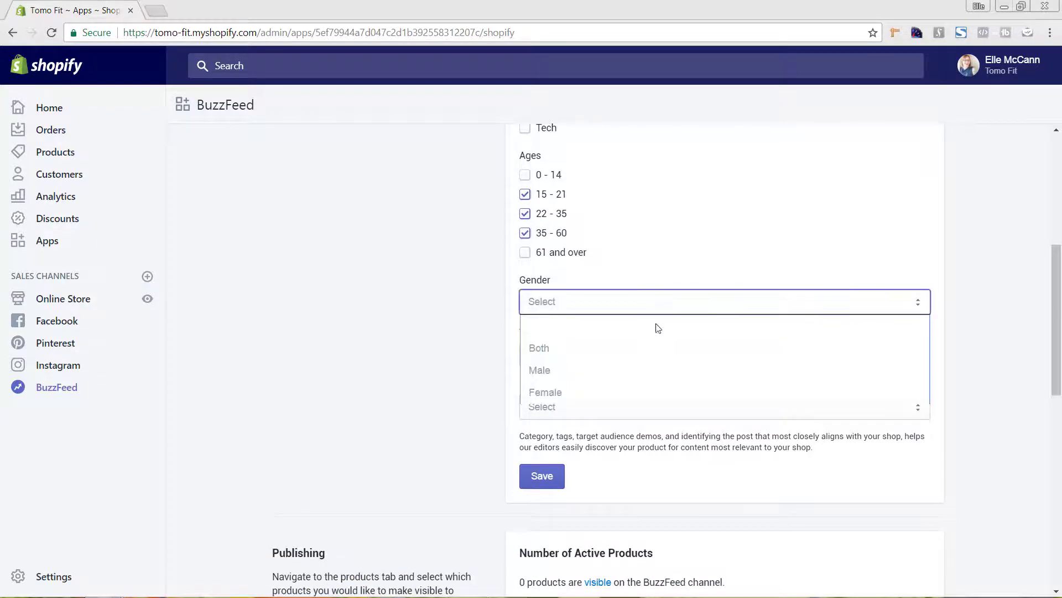
left_click(636, 390)
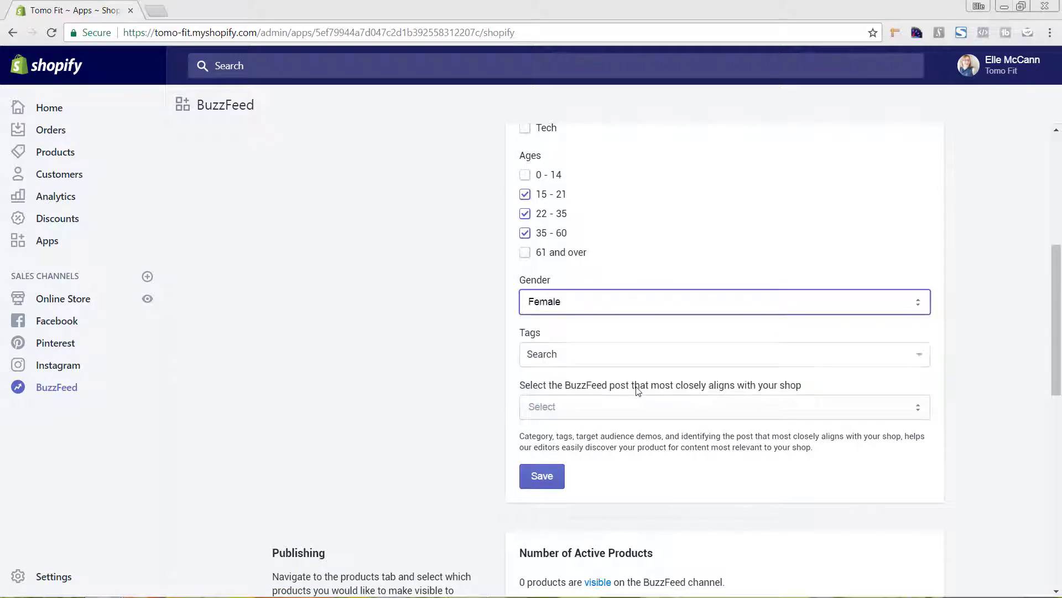
left_click(625, 359)
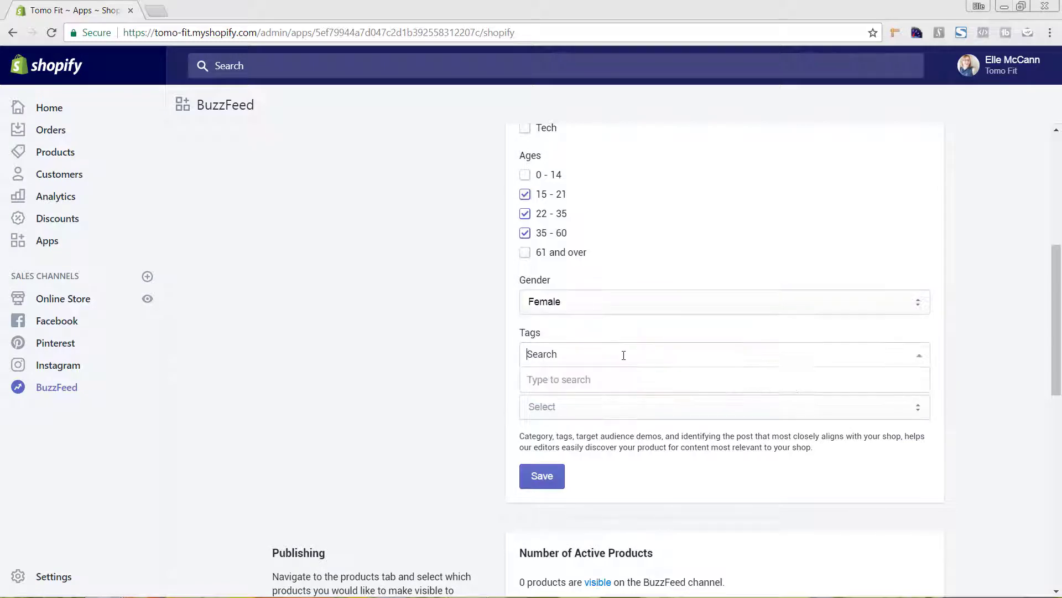
left_click(1005, 375)
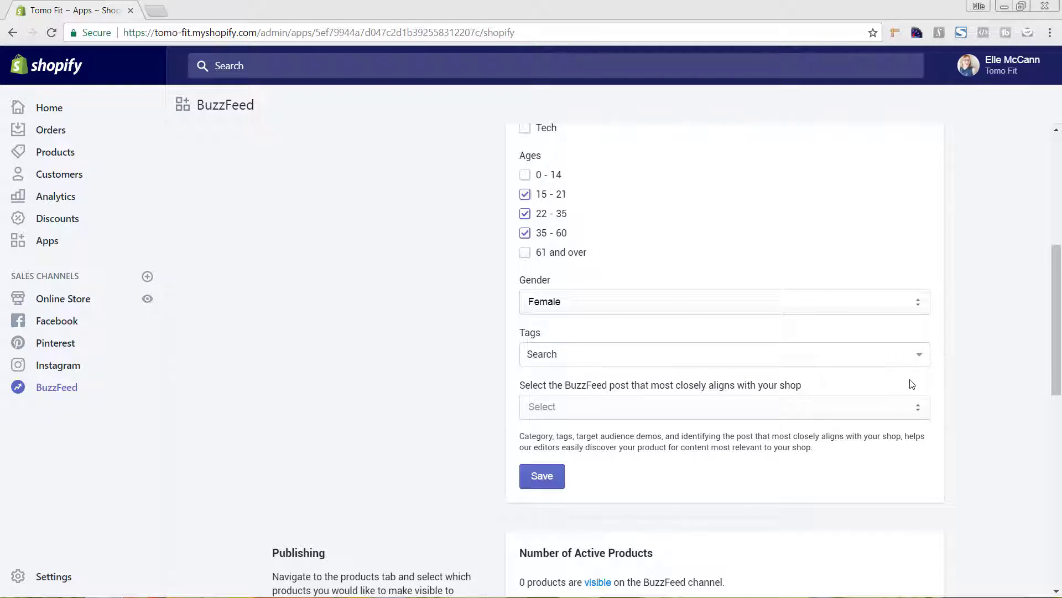
Step: Add the women's apparel, fitness clothing and fitness apparel tags to the shop profile
left_click(756, 359)
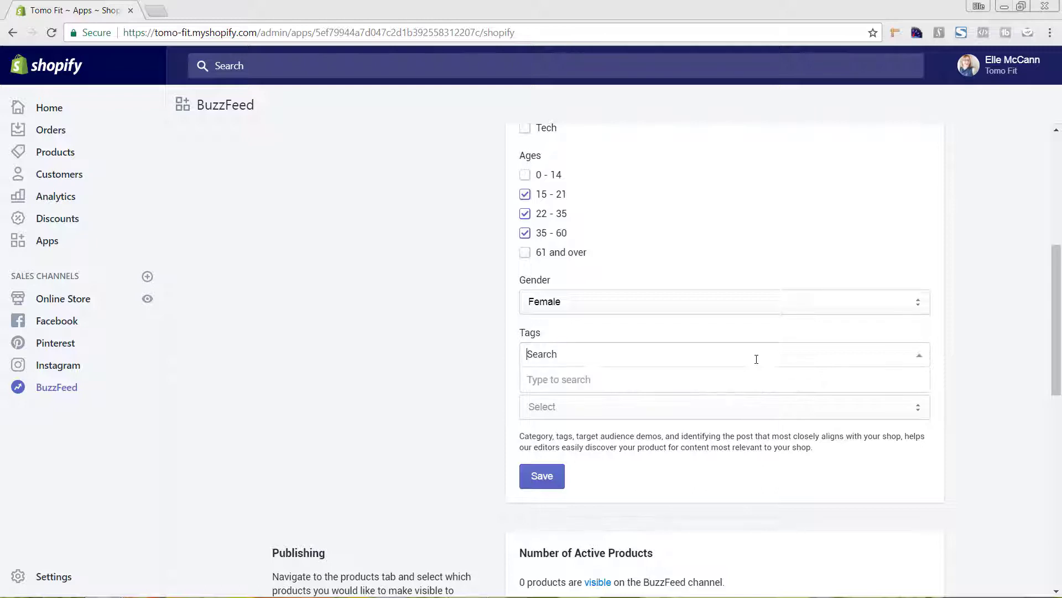
type("women")
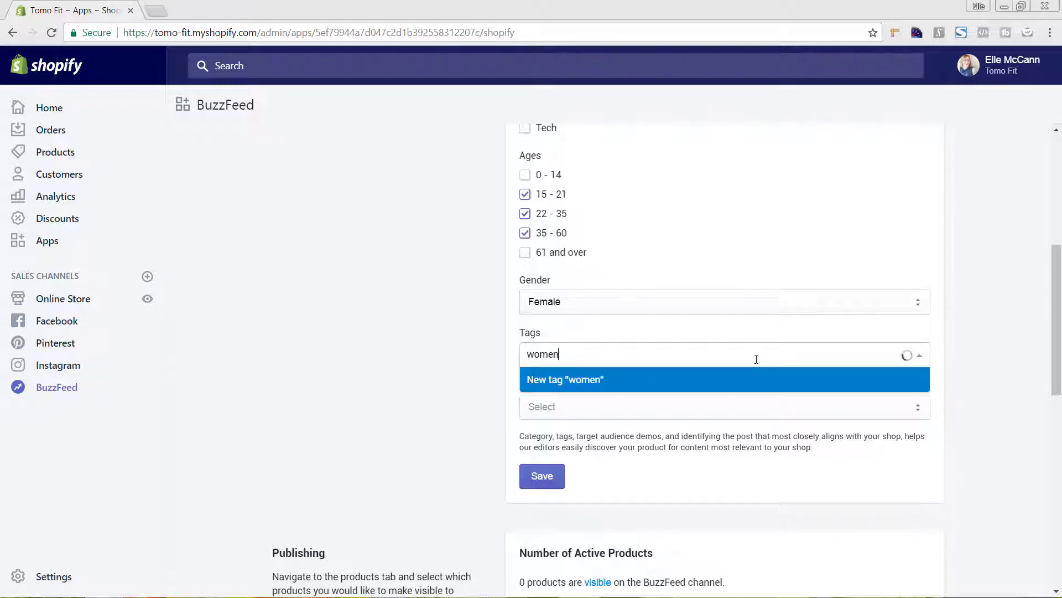
type("'s")
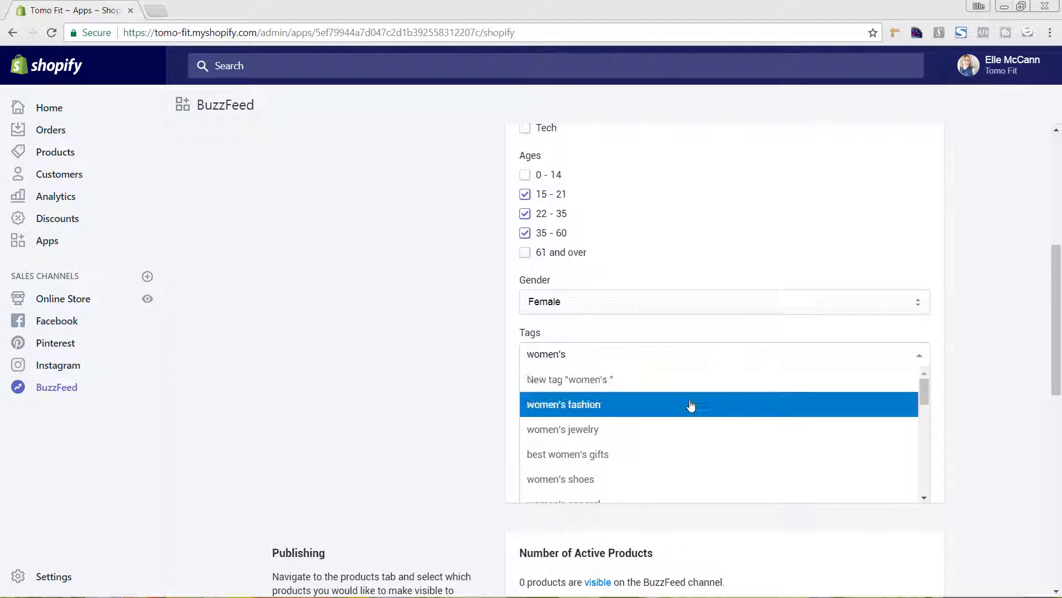
scroll(691, 406, "down", 3)
scroll(690, 407, "up", 1)
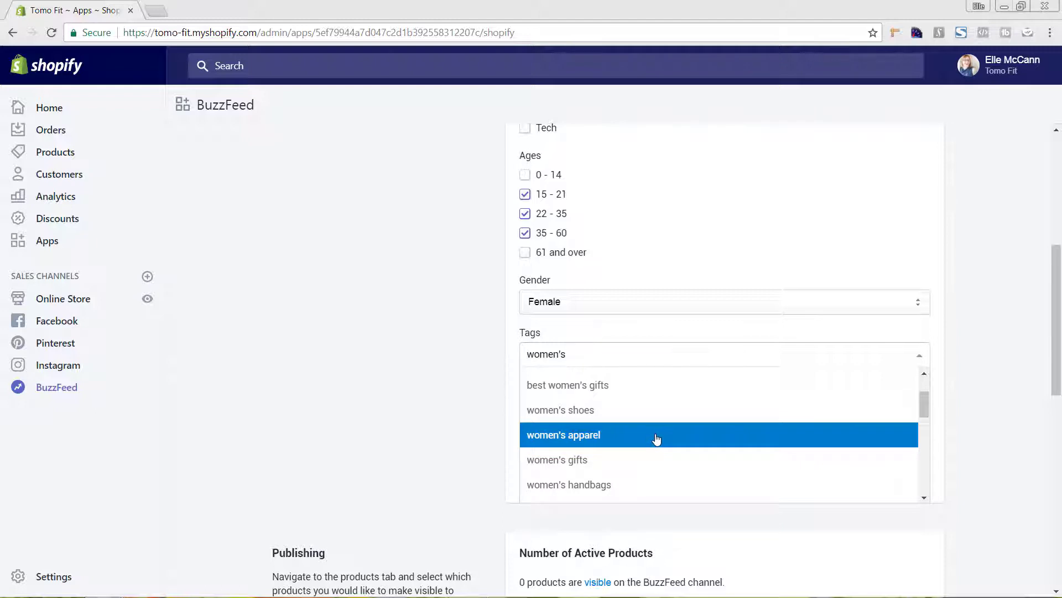
left_click(628, 403)
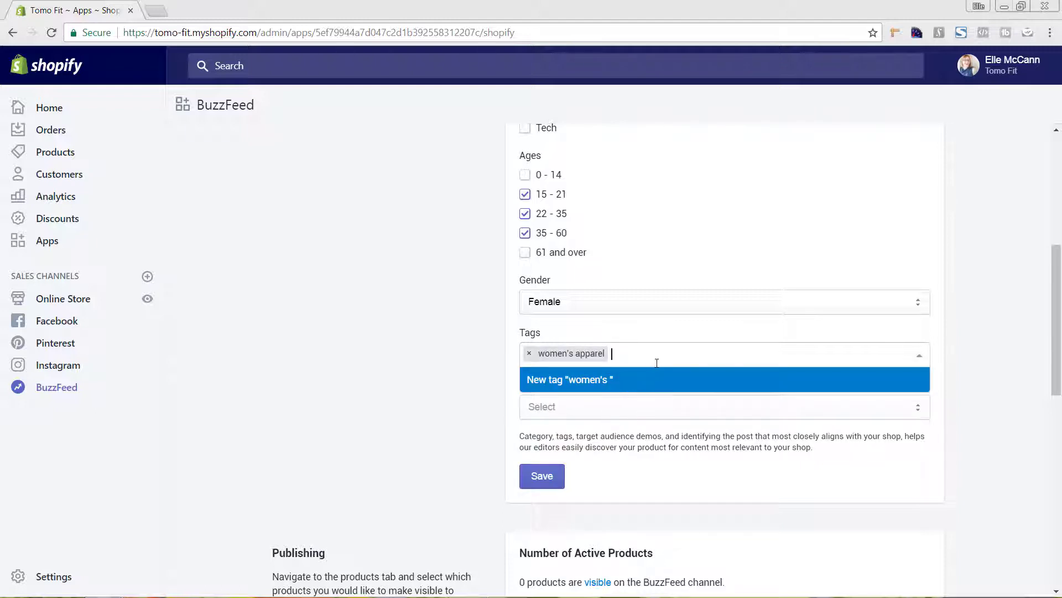
type("fitness")
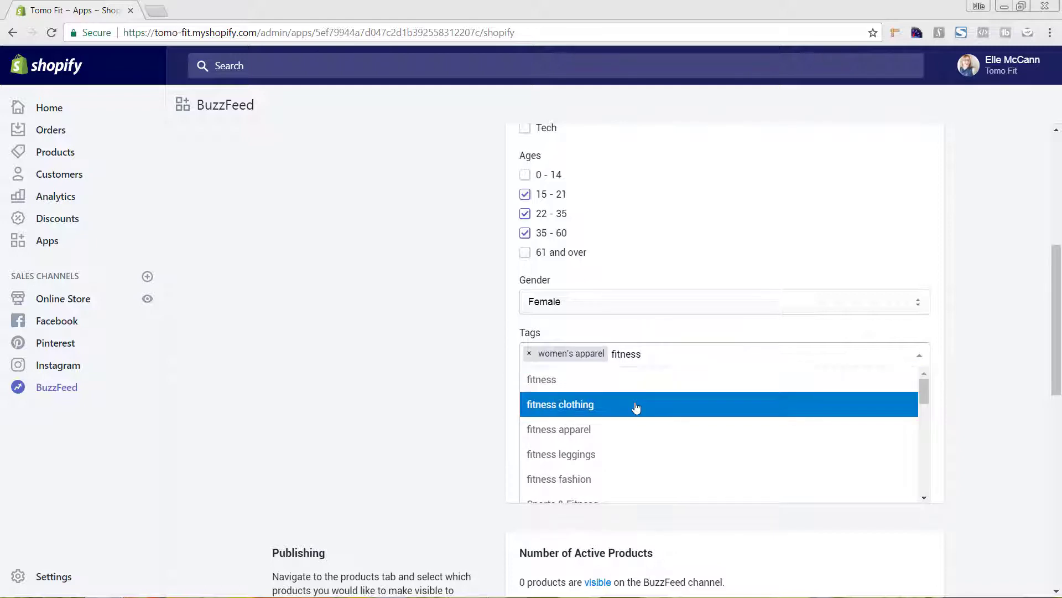
left_click(636, 407)
type("fitn")
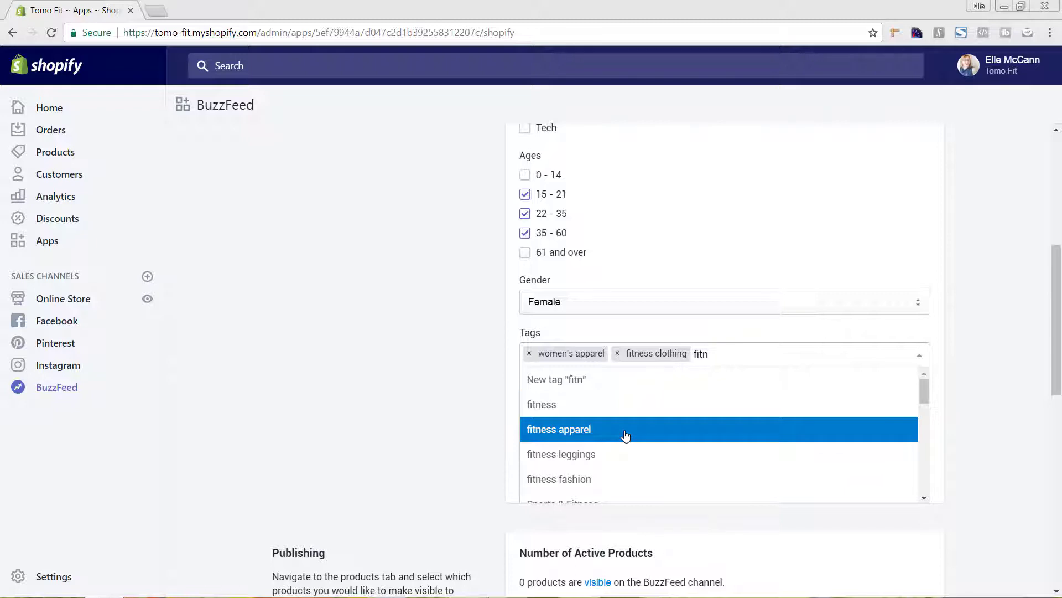
left_click(625, 436)
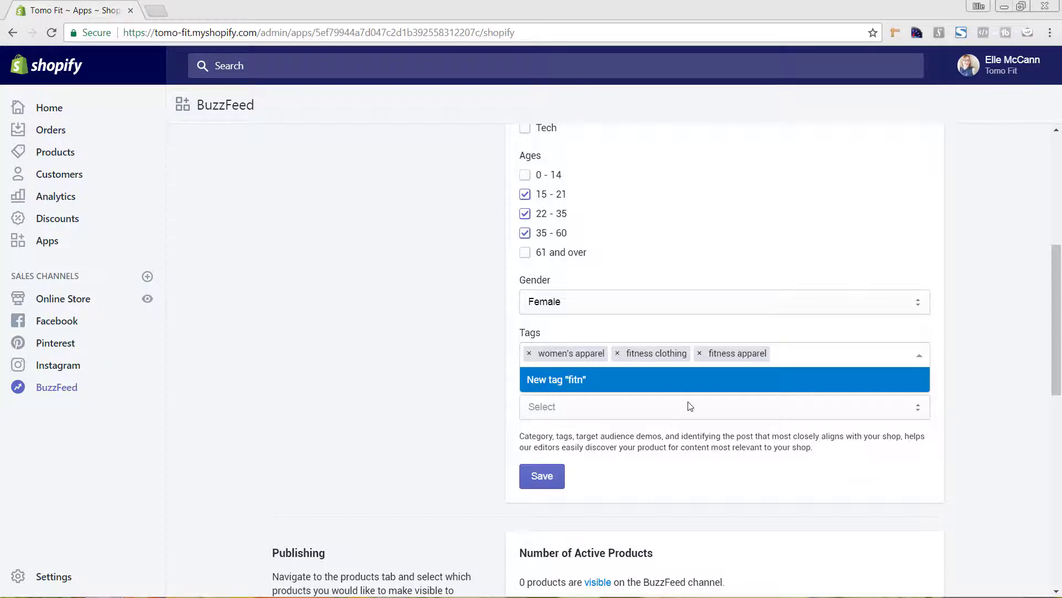
Step: Add the fitness clothes and womens fitness wear tags
type("fitne")
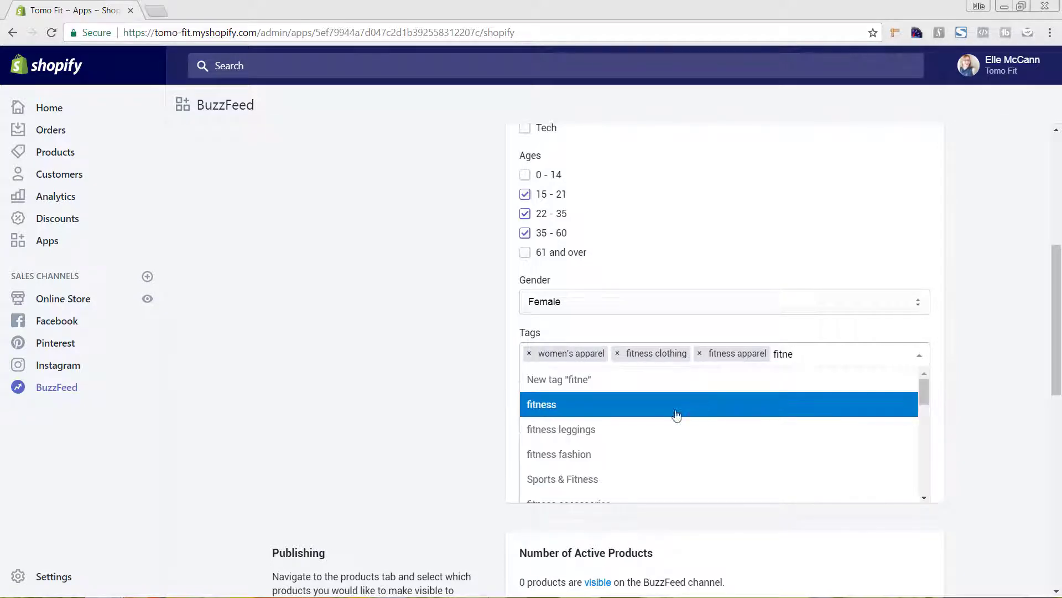
scroll(666, 422, "down", 2)
scroll(658, 428, "up", 2)
scroll(664, 437, "down", 3)
scroll(685, 441, "down", 2)
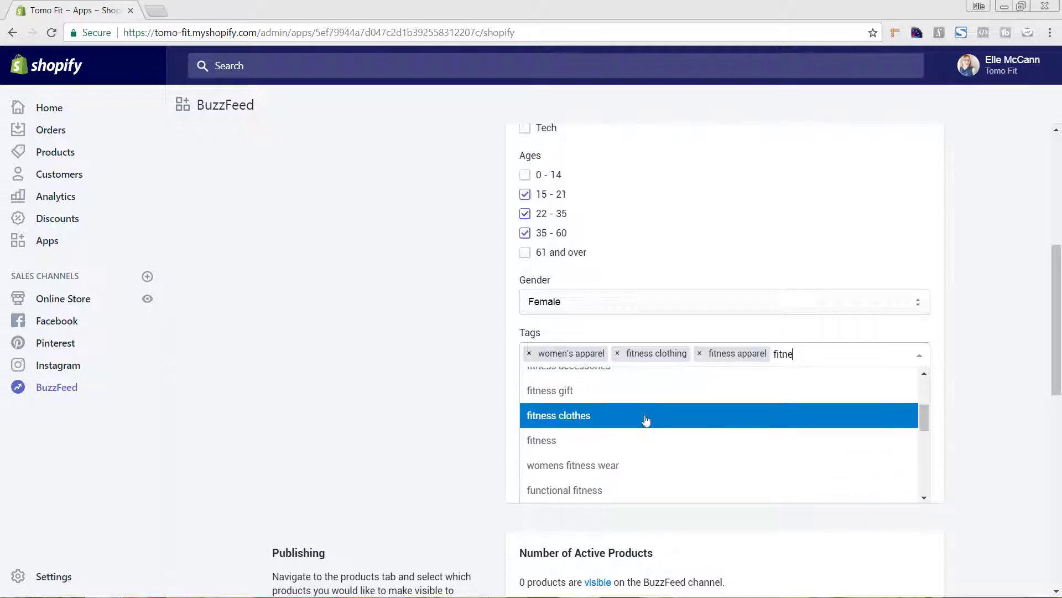
left_click(695, 415)
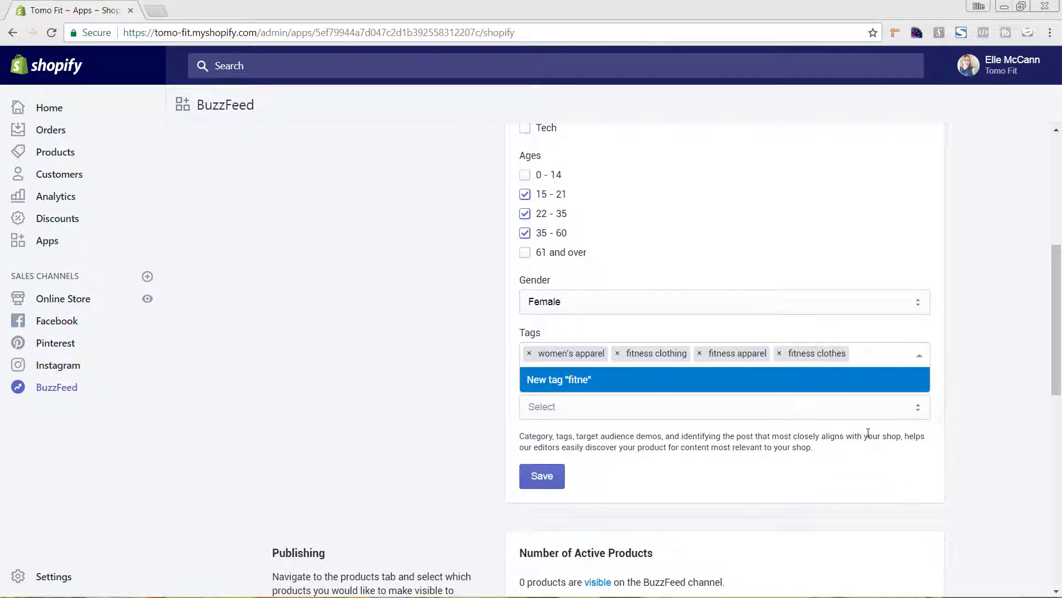
type("fitness")
scroll(802, 437, "down", 3)
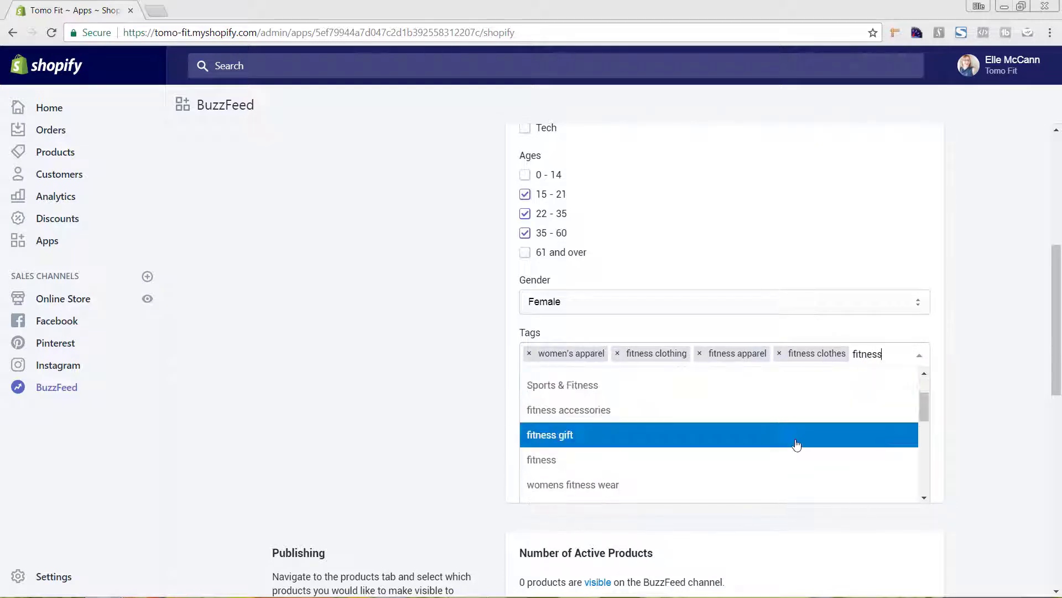
left_click(715, 420)
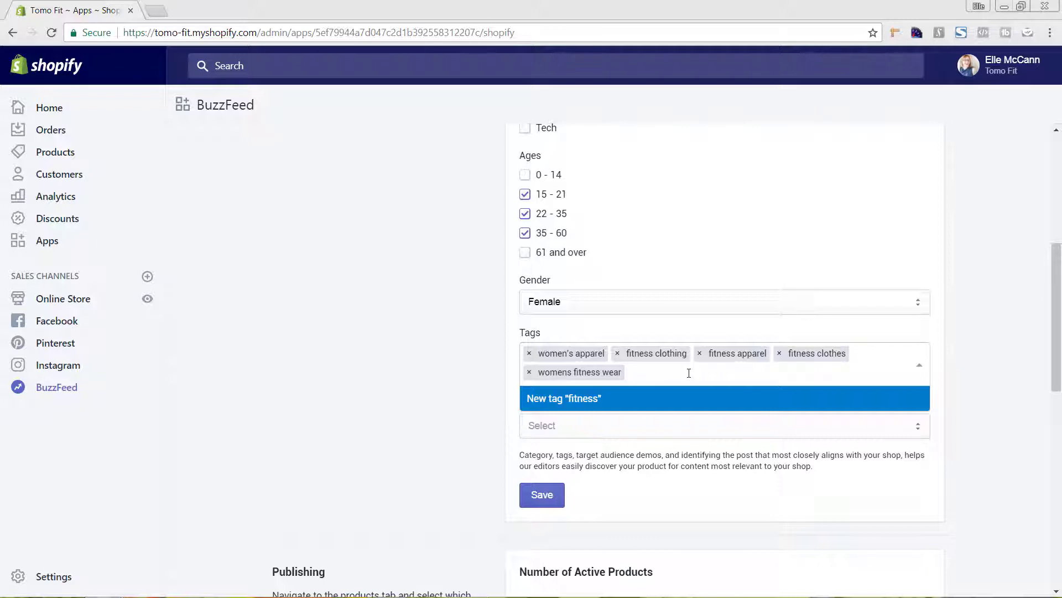
Step: Add the fitness clothing for weightlighters and fitness fashion tags
type("fitne")
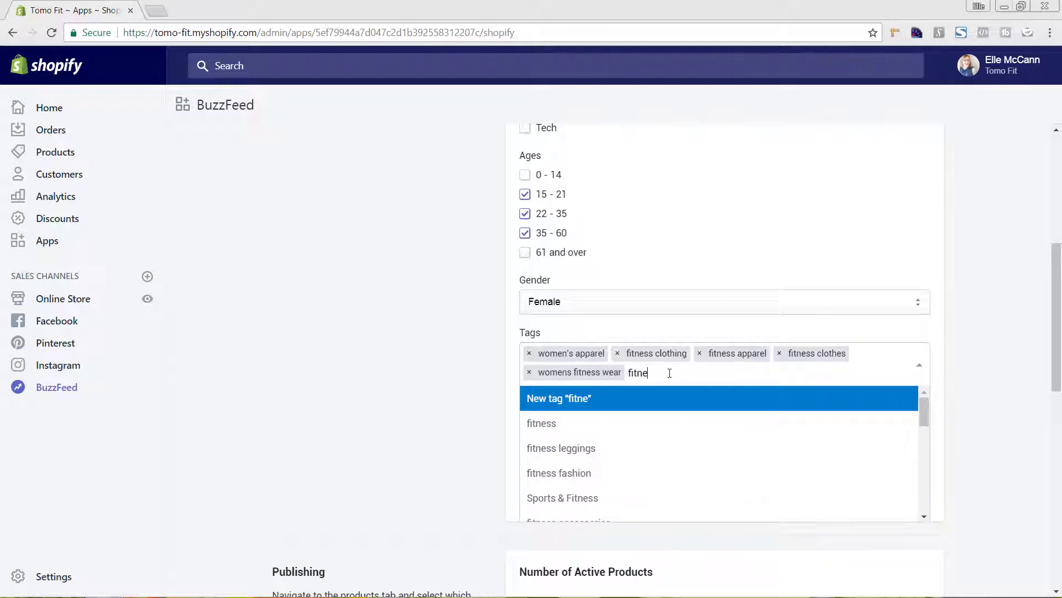
scroll(645, 445, "down", 2)
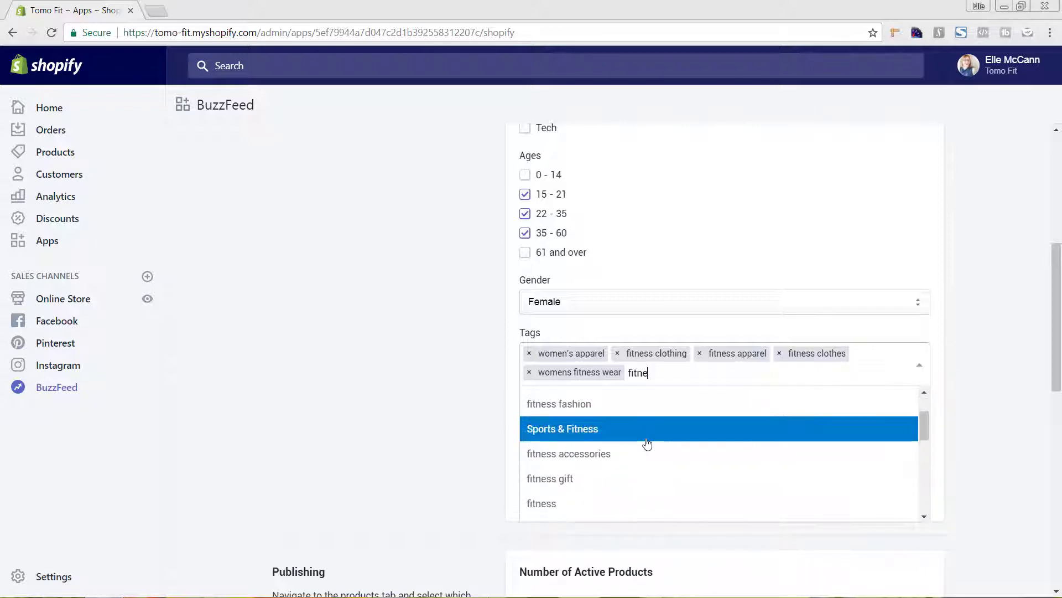
scroll(645, 444, "down", 3)
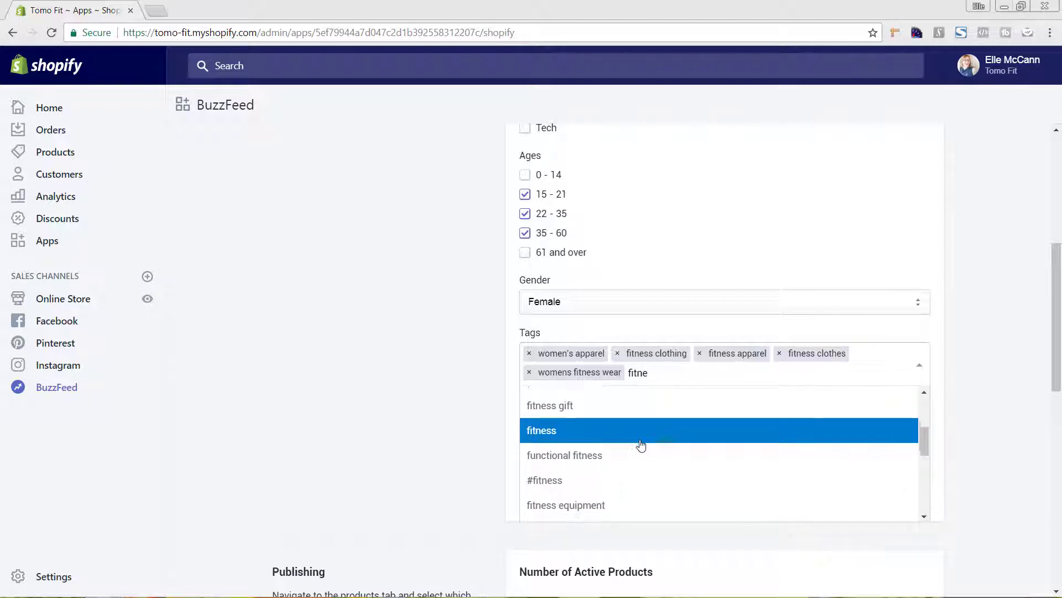
scroll(641, 445, "down", 4)
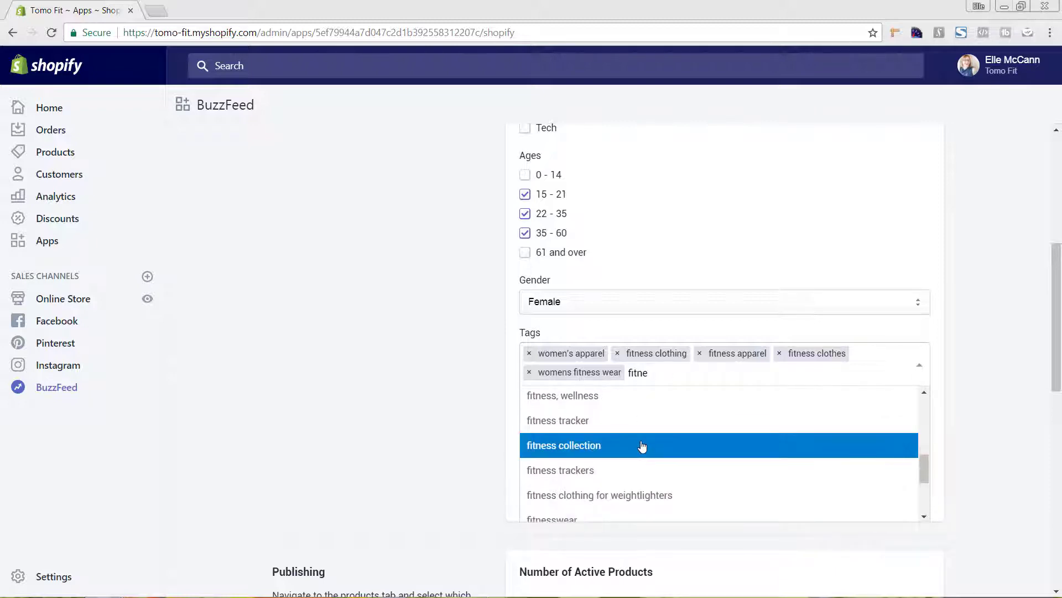
scroll(642, 446, "down", 3)
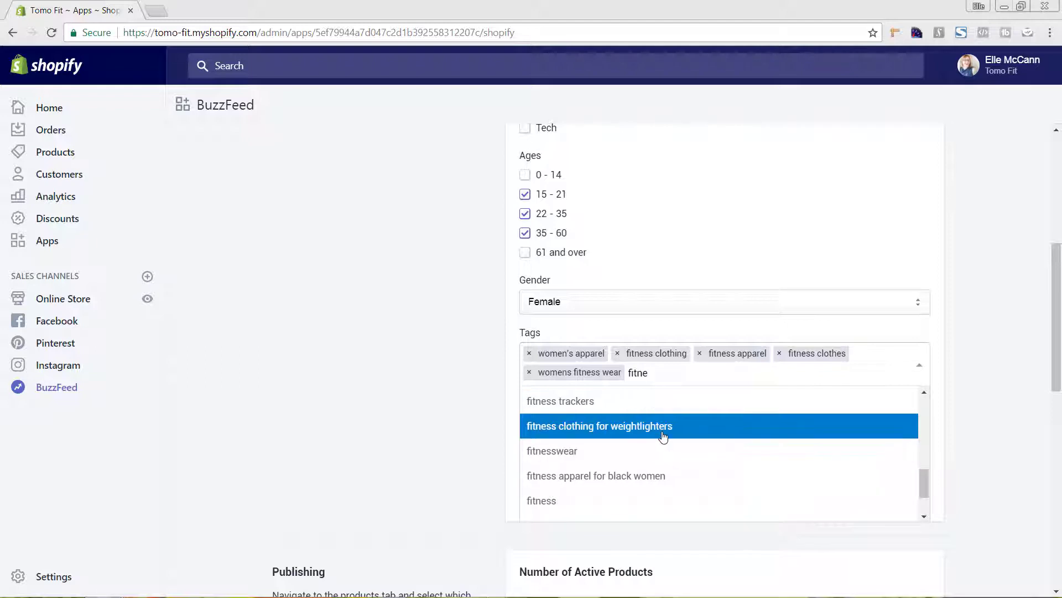
scroll(663, 437, "down", 3)
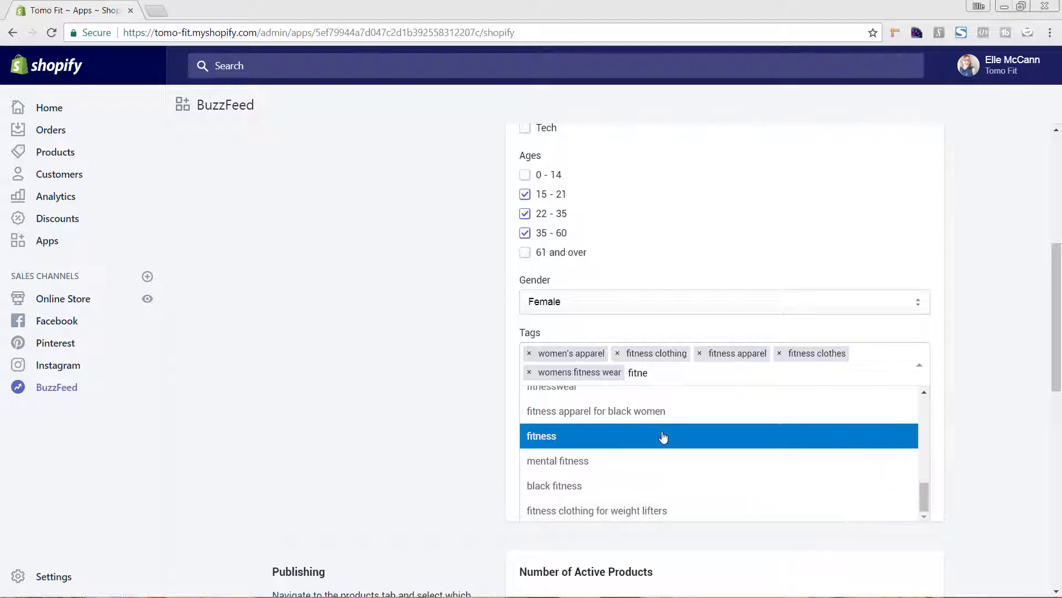
scroll(663, 437, "down", 1)
scroll(662, 441, "up", 3)
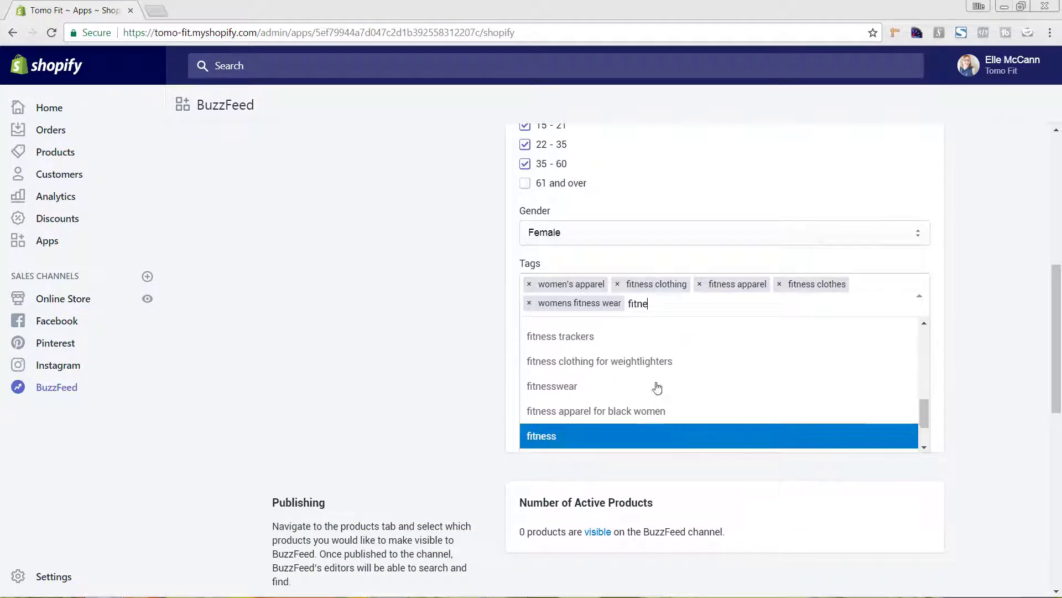
left_click(646, 363)
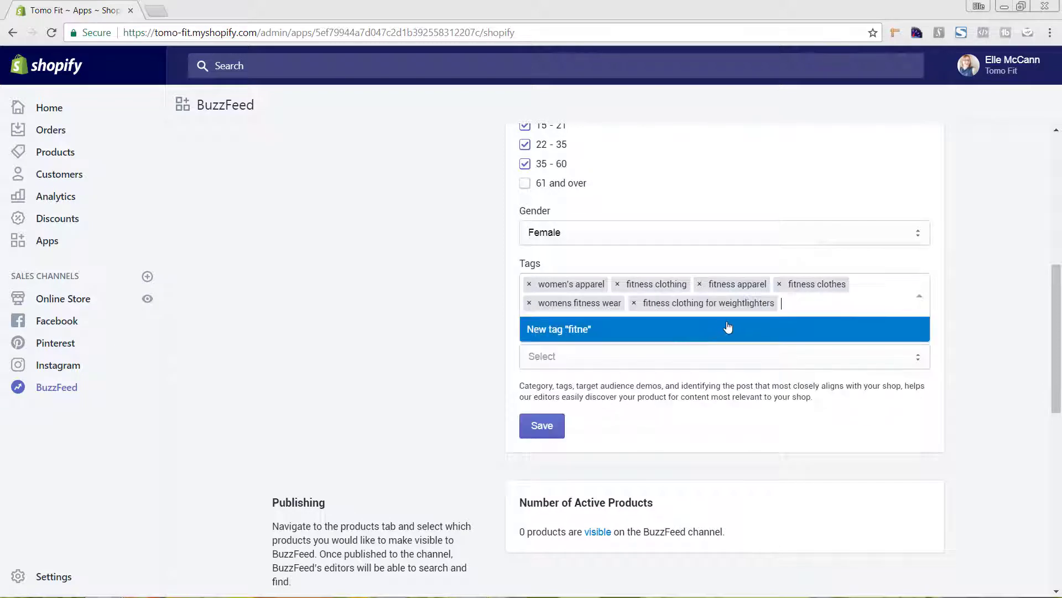
type("fit")
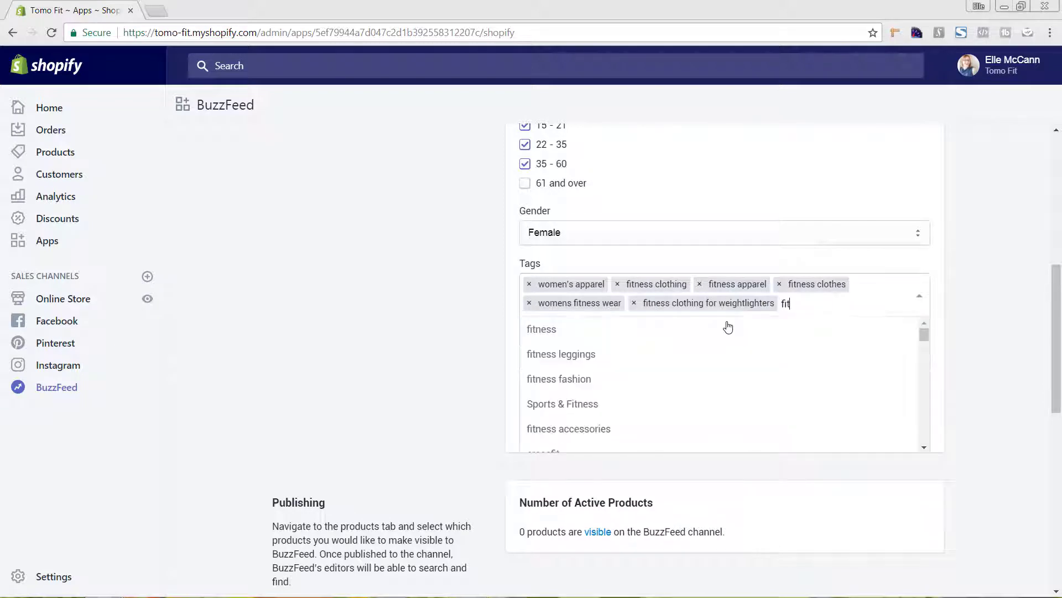
type("ness")
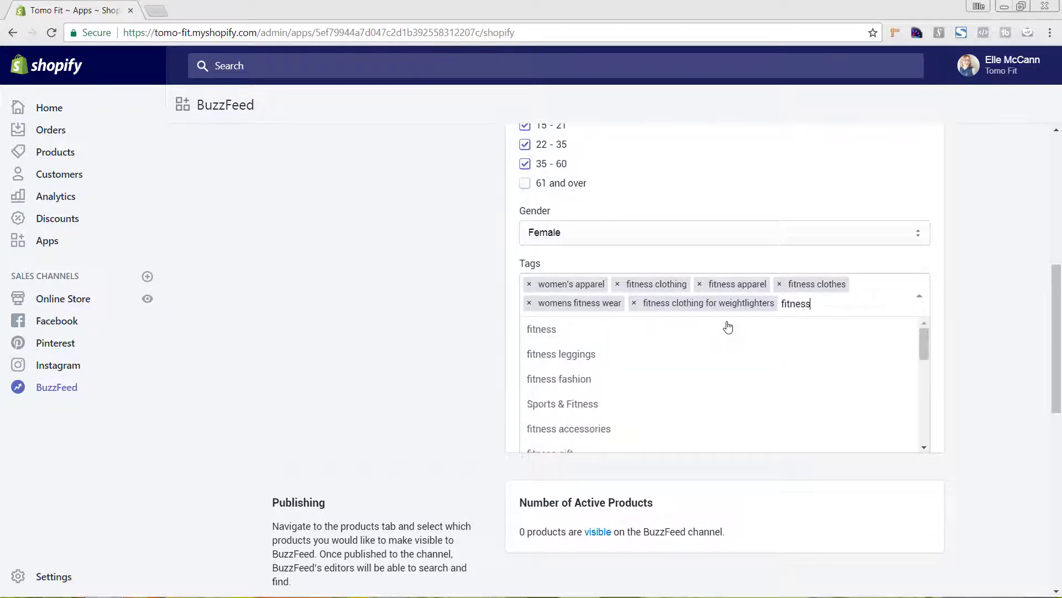
left_click(618, 379)
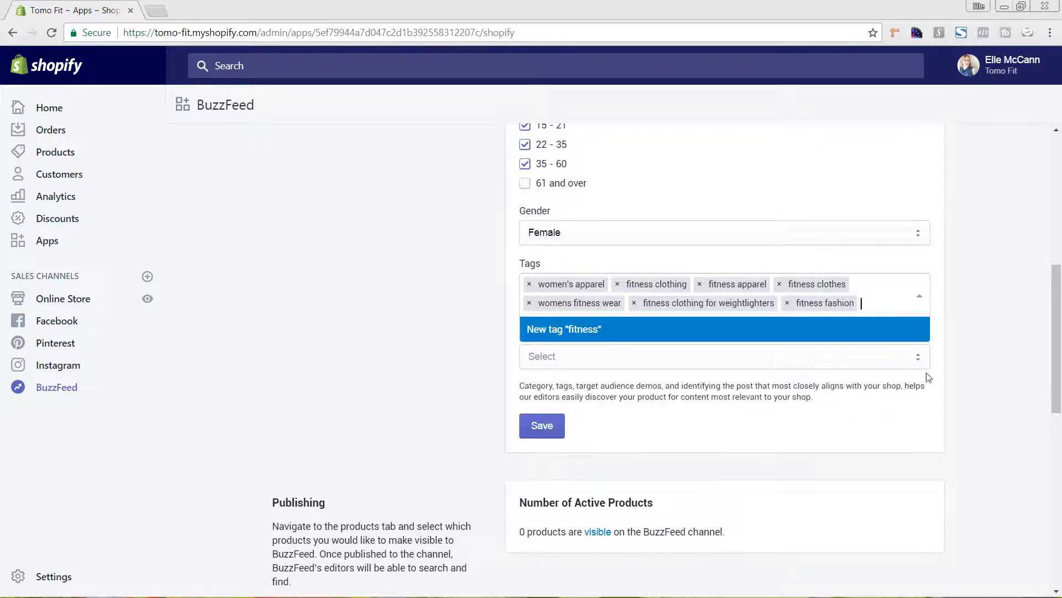
Step: Choose Other as the BuzzFeed post that most closely matches the shop
left_click(950, 435)
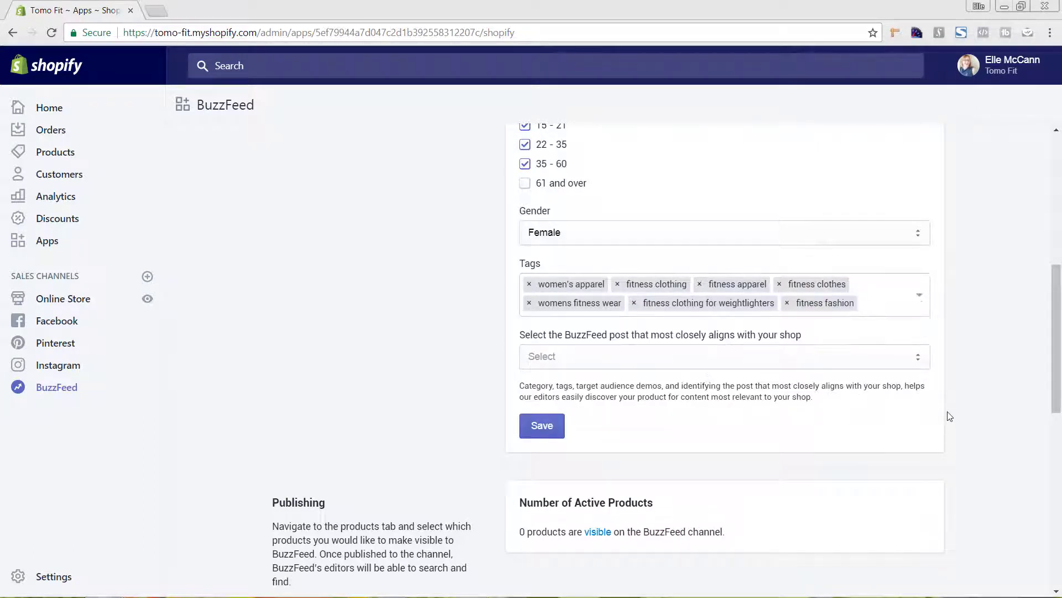
left_click(621, 363)
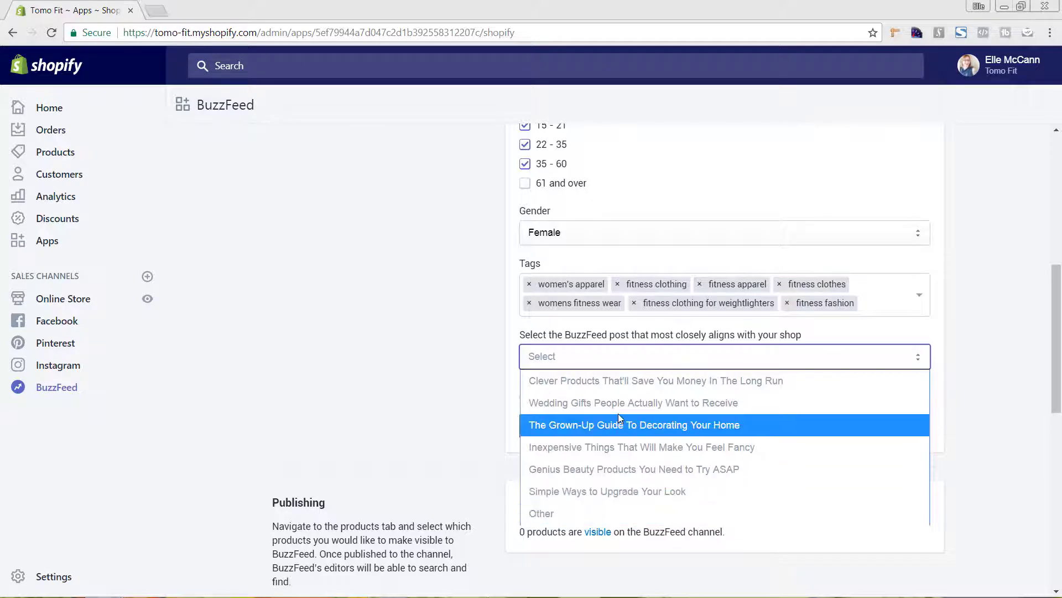
left_click(584, 513)
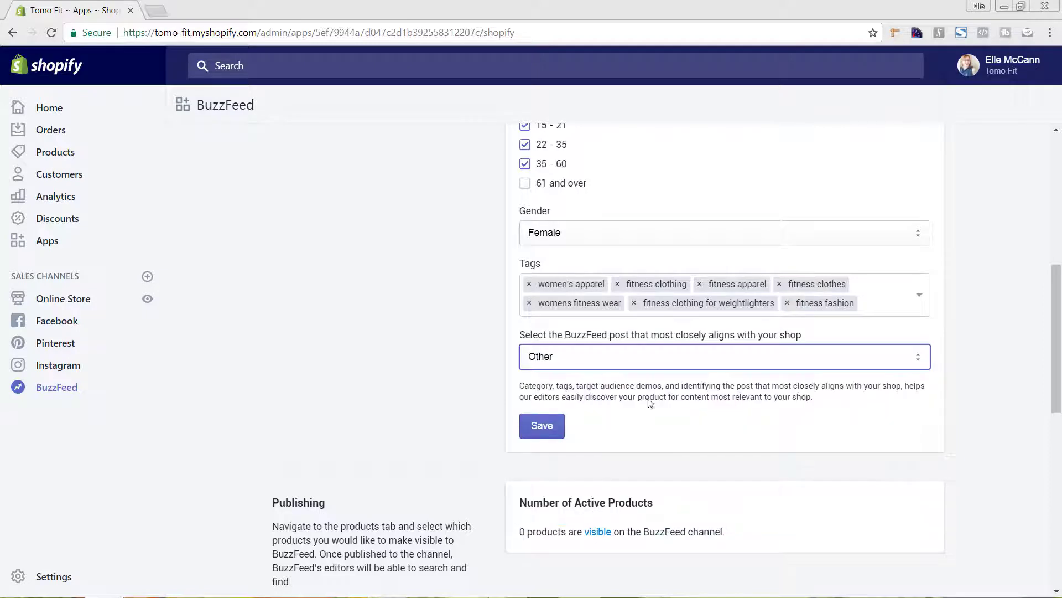
scroll(645, 396, "up", 6)
scroll(654, 402, "up", 1)
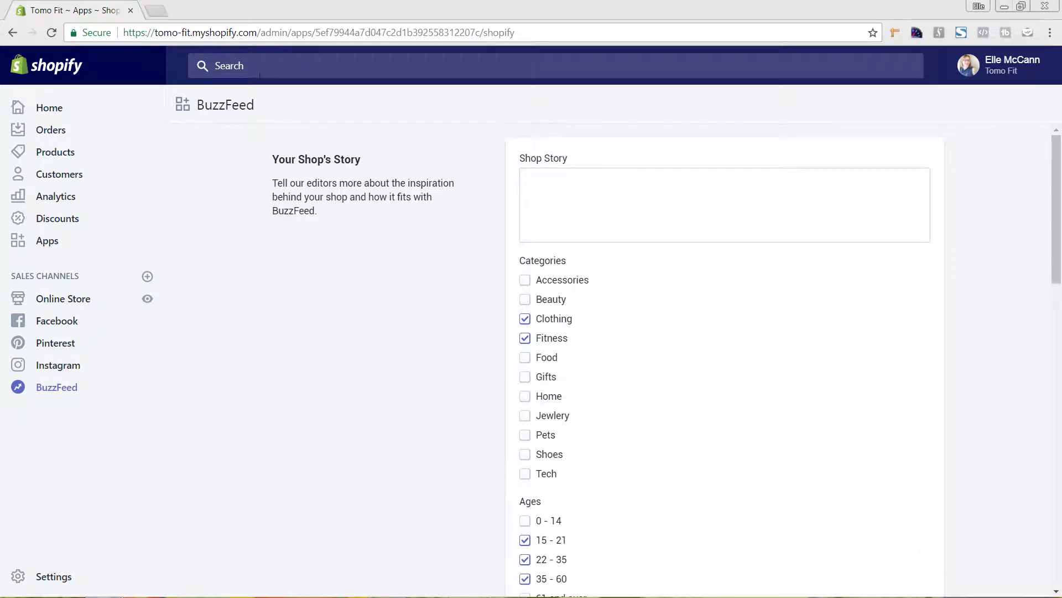
Step: Open the Tomo Fit storefront's About Us page in a new tab and select the founder paragraph
right_click(146, 300)
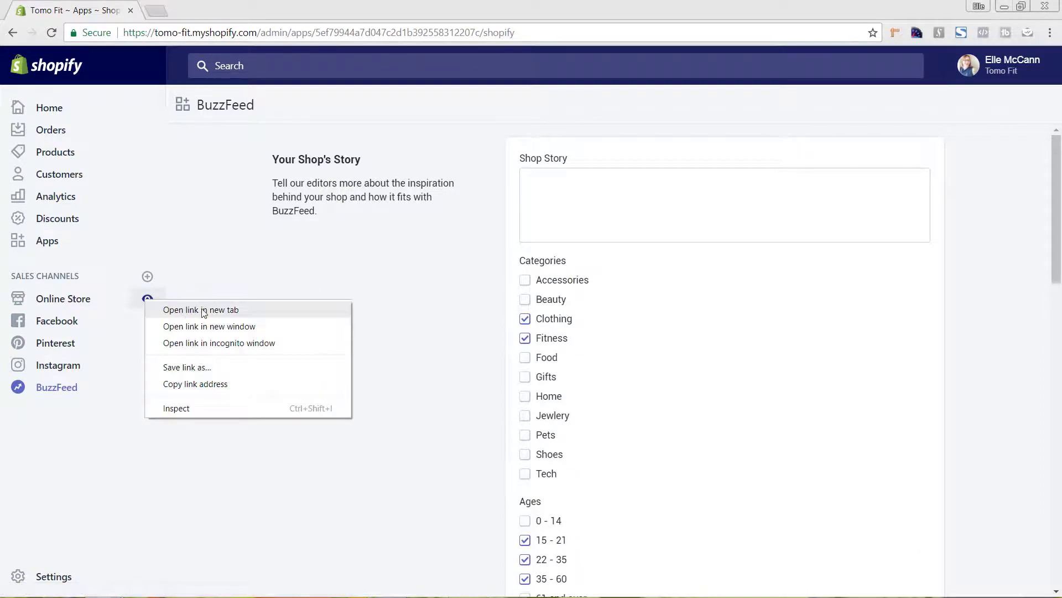
left_click(200, 310)
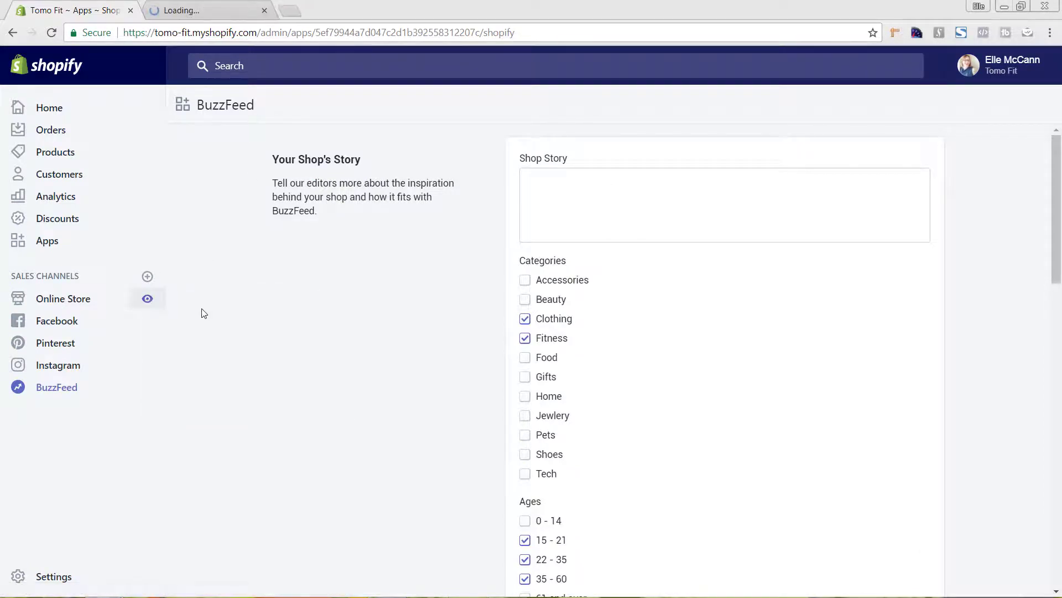
left_click(204, 11)
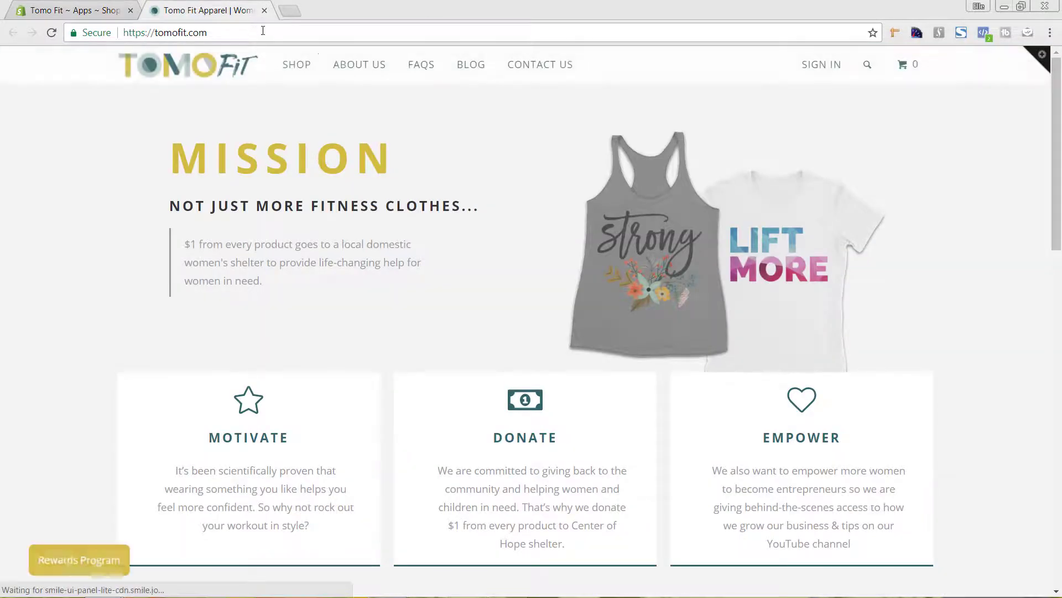
left_click(359, 66)
left_click_drag(576, 228, 716, 269)
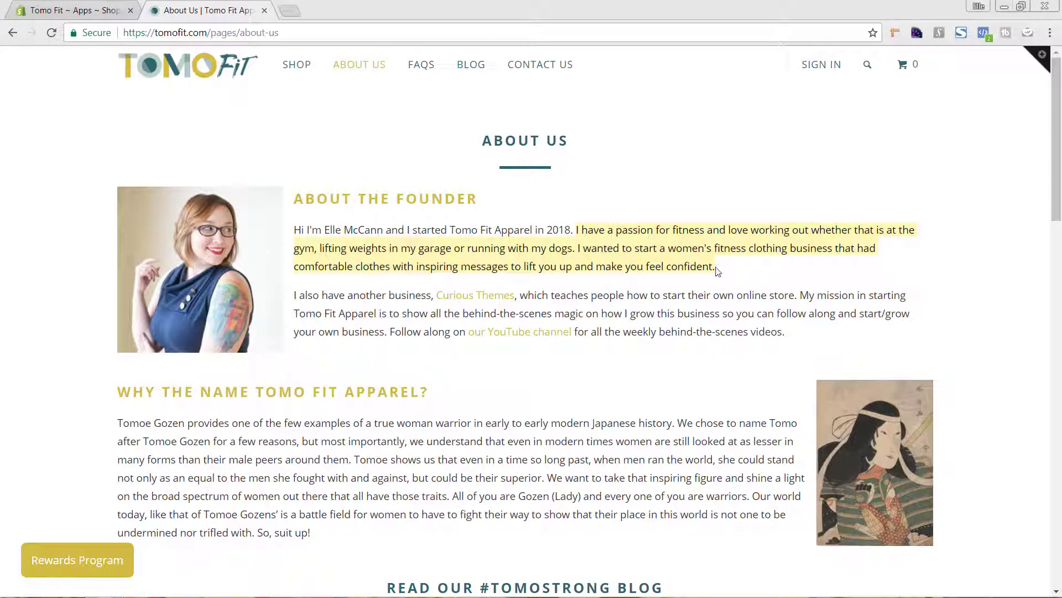
Step: Put the founder story into the BuzzFeed Shop Story and save the shop details
left_click(67, 13)
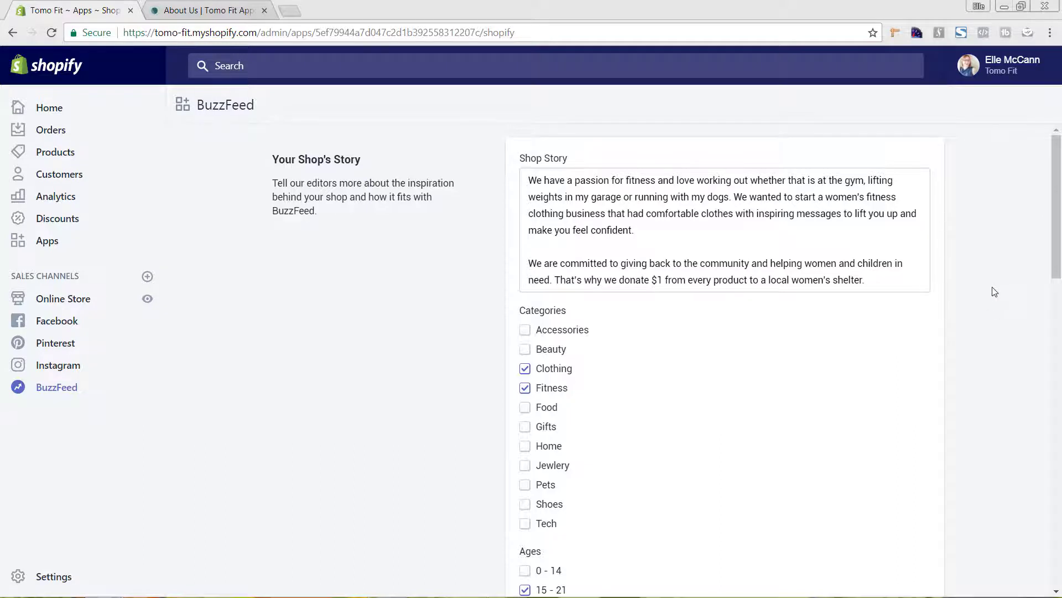
scroll(995, 291, "down", 3)
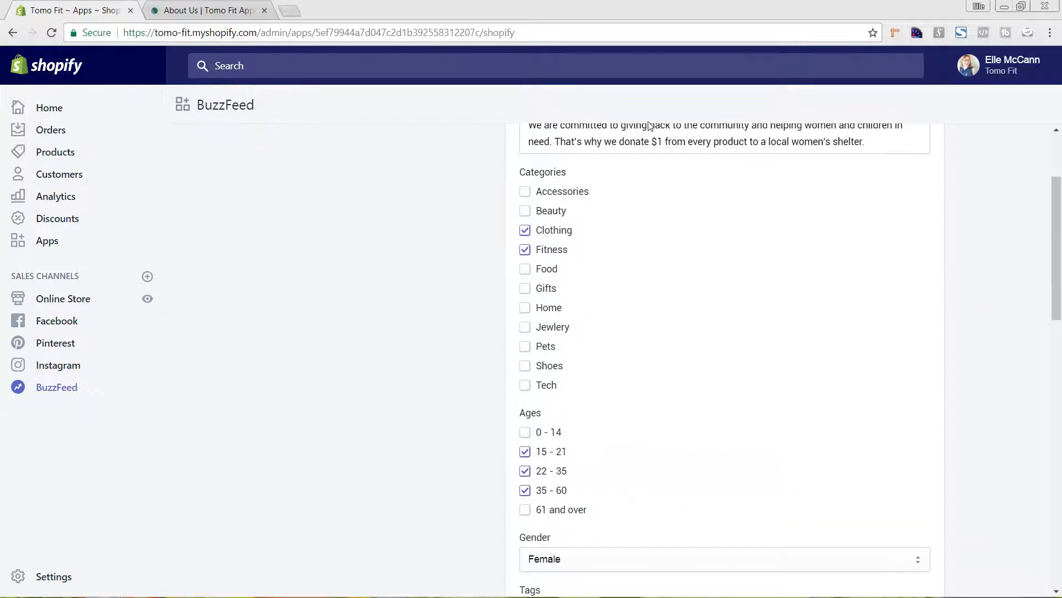
scroll(607, 238, "down", 6)
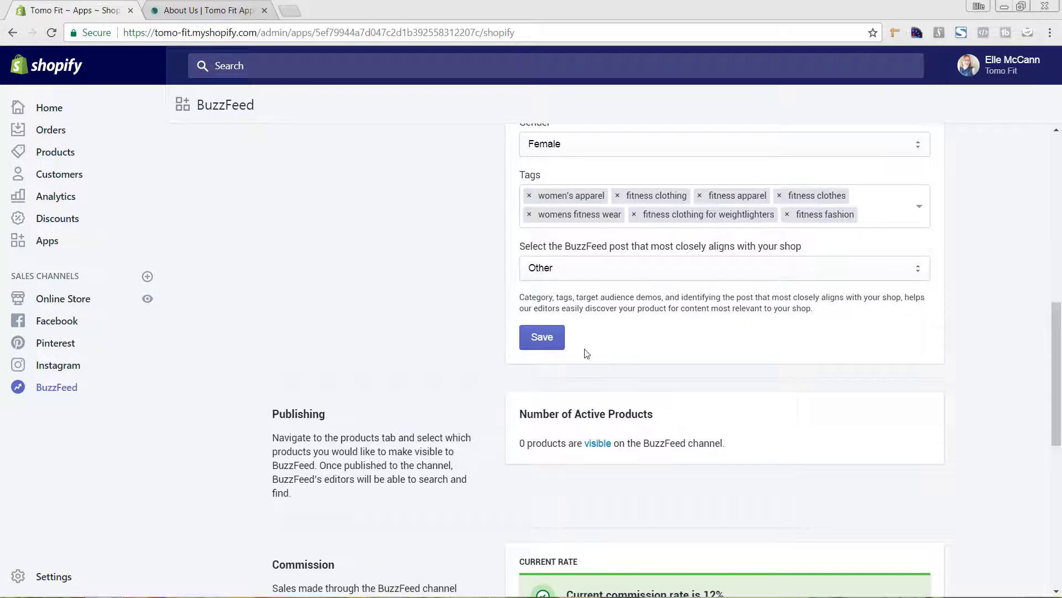
left_click(550, 347)
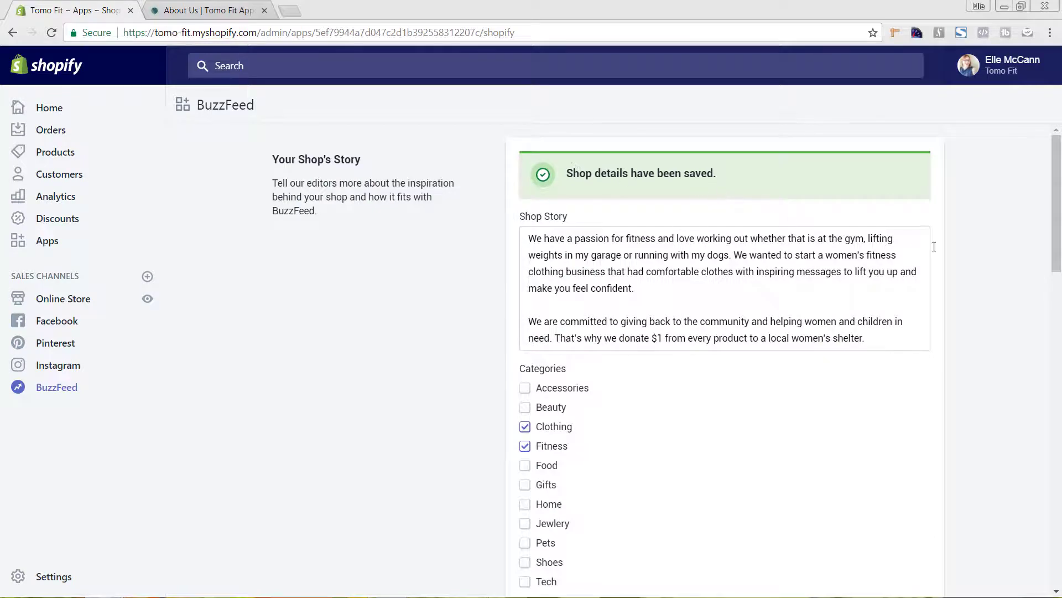
left_click_drag(1058, 215, 1059, 471)
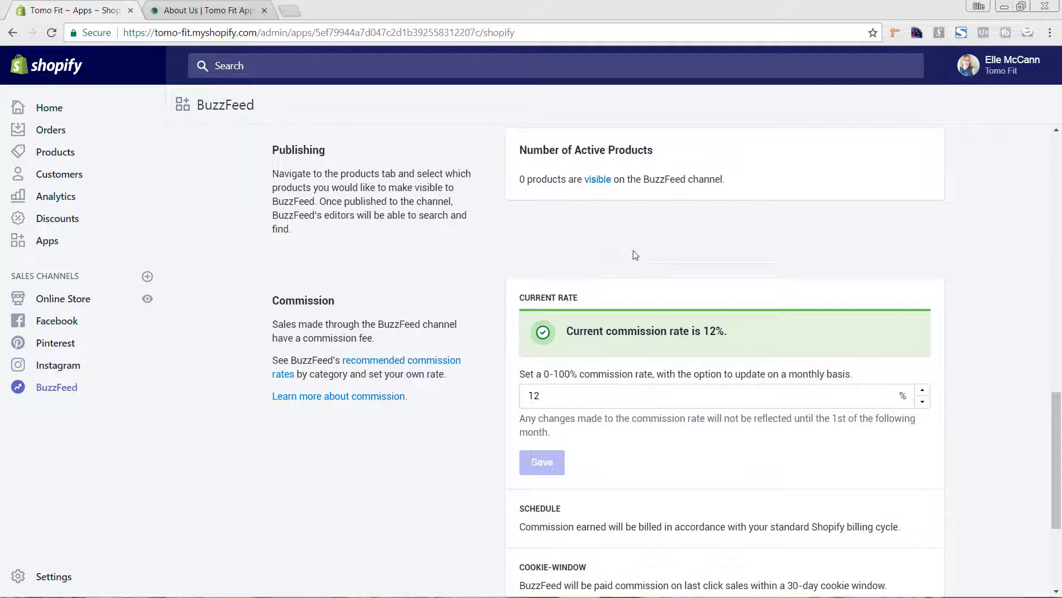
Step: Make all 7 products available on BuzzFeed, Facebook, Instagram, Online Store and Pinterest
left_click(53, 156)
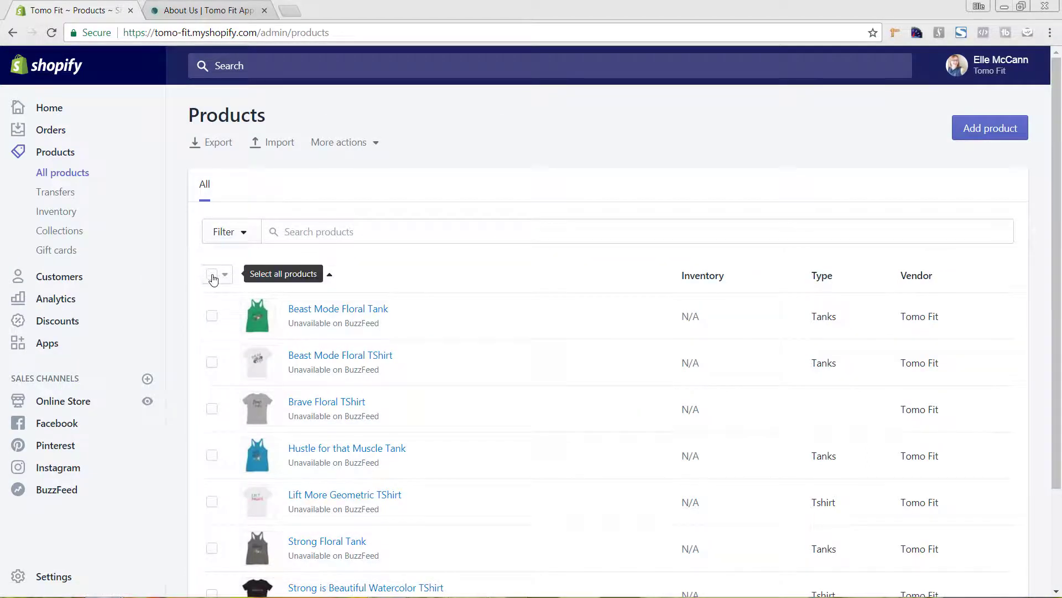
left_click(212, 275)
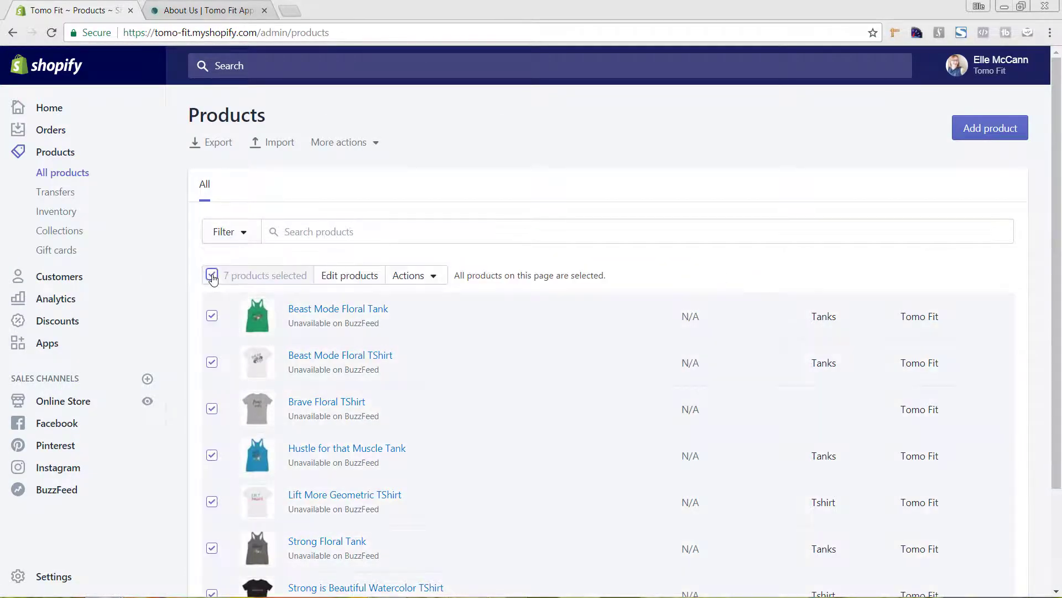
scroll(370, 311, "down", 3)
scroll(380, 302, "up", 3)
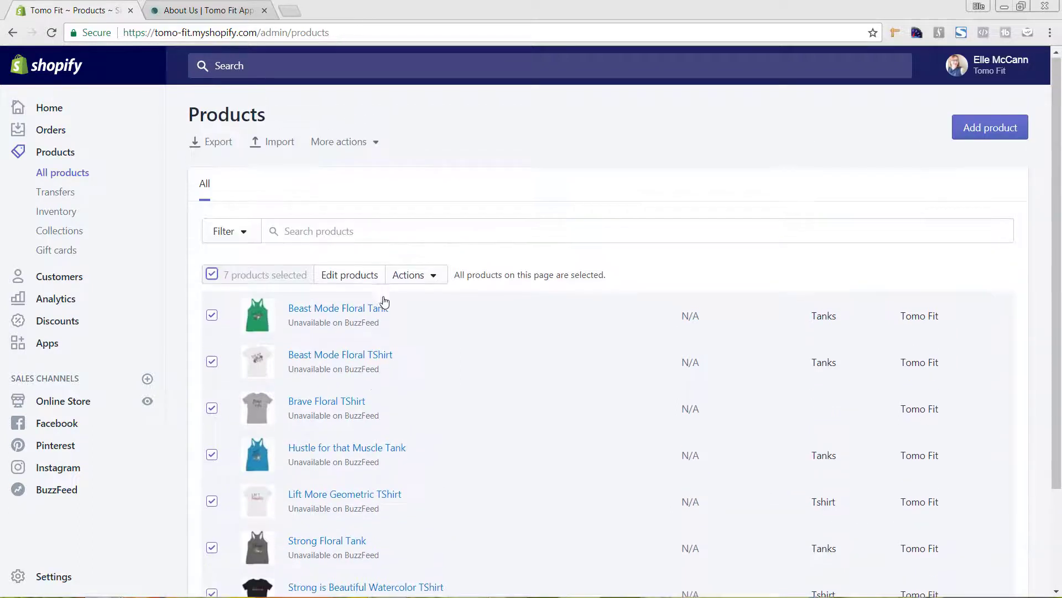
left_click(425, 280)
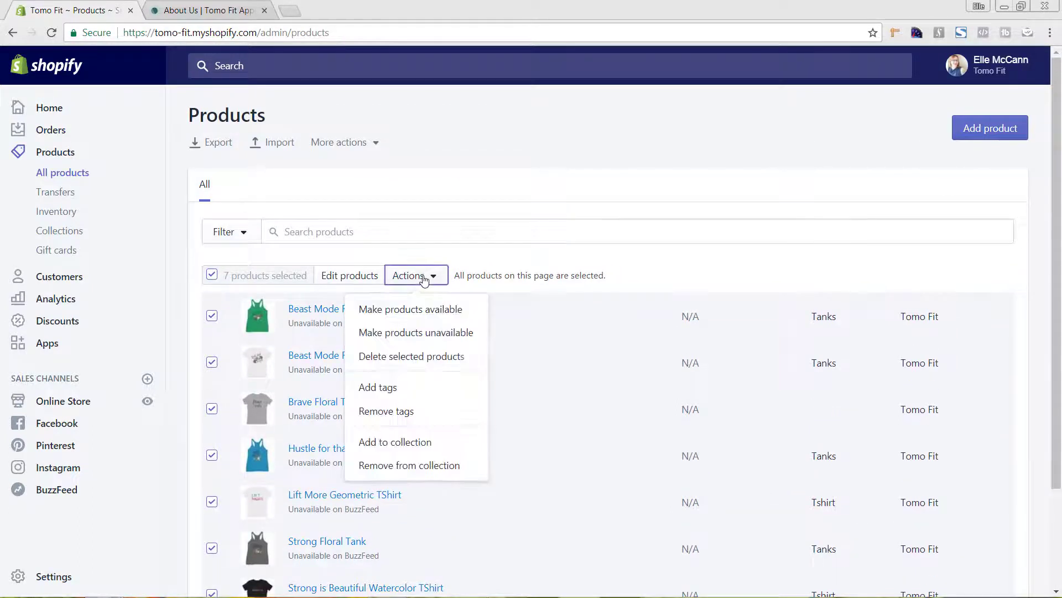
left_click(407, 313)
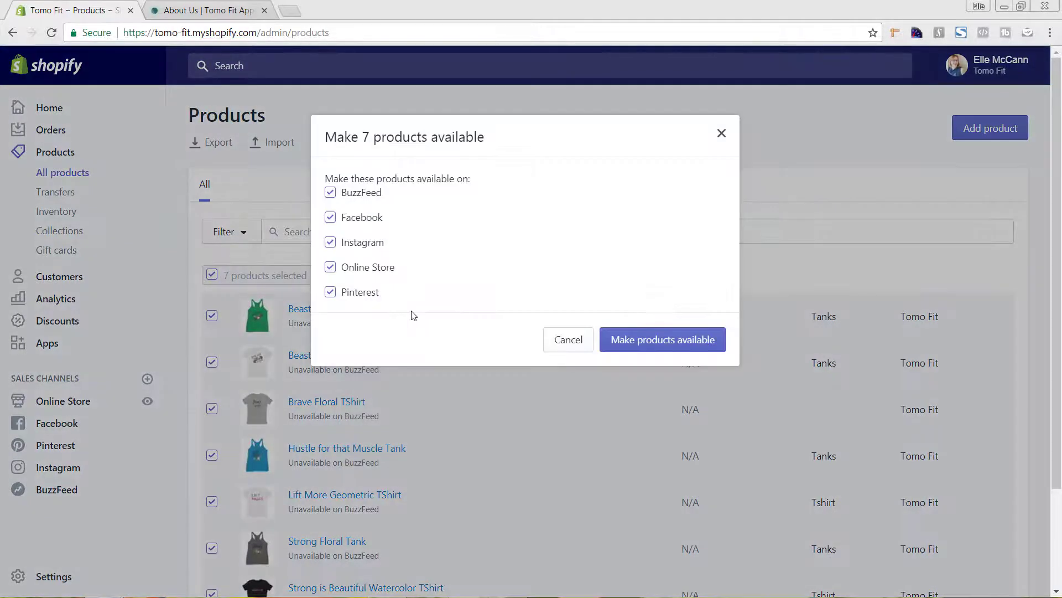
left_click(655, 345)
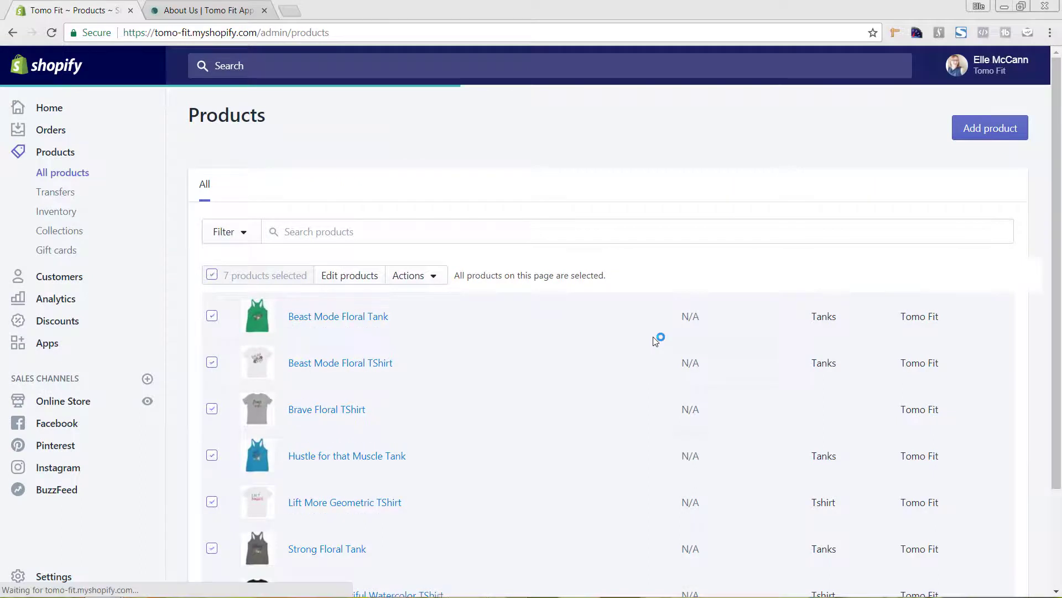
left_click(213, 275)
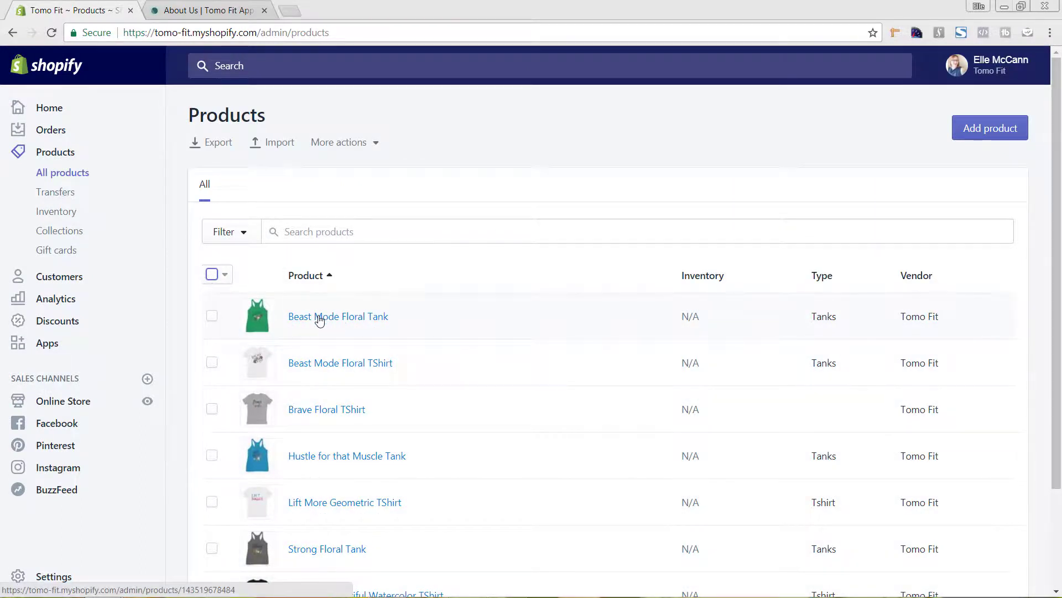
Step: Check Beast Mode Floral Tank's sales channels, leaving BuzzFeed enabled and availability unchanged
left_click(319, 319)
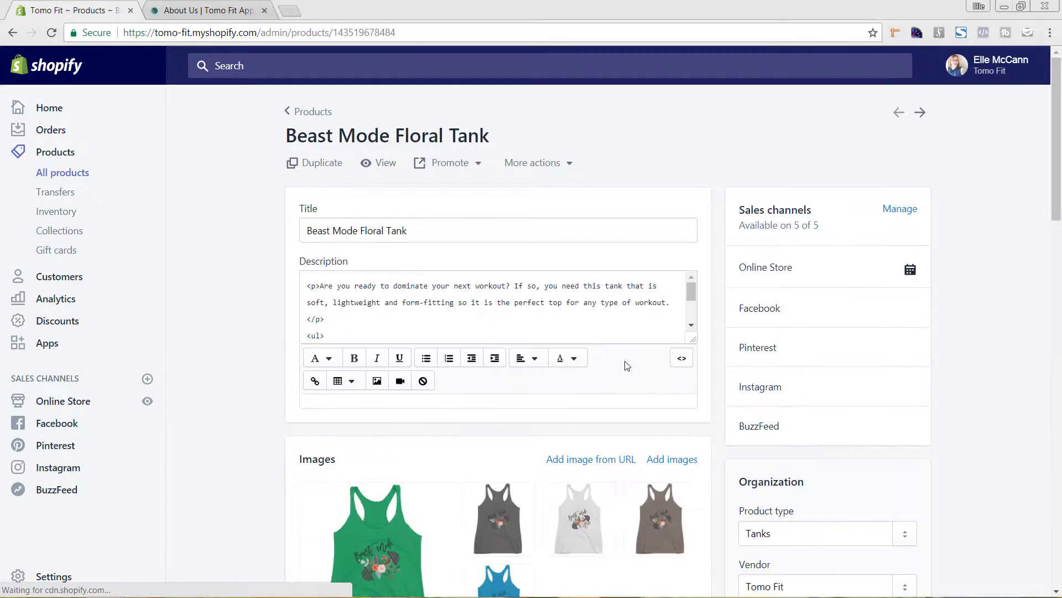
left_click(900, 209)
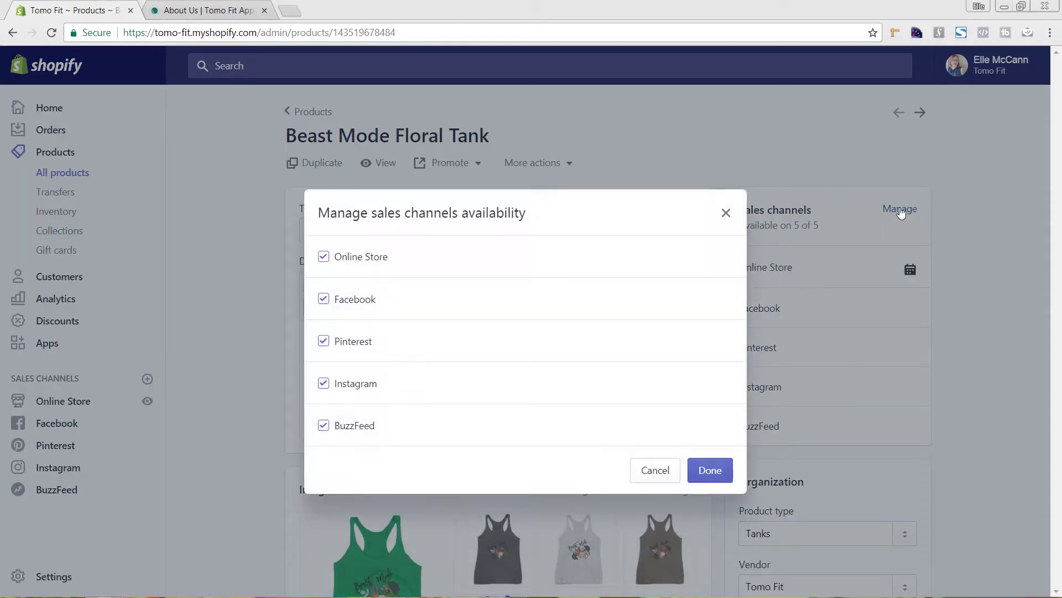
left_click(324, 425)
left_click(324, 425)
left_click(647, 478)
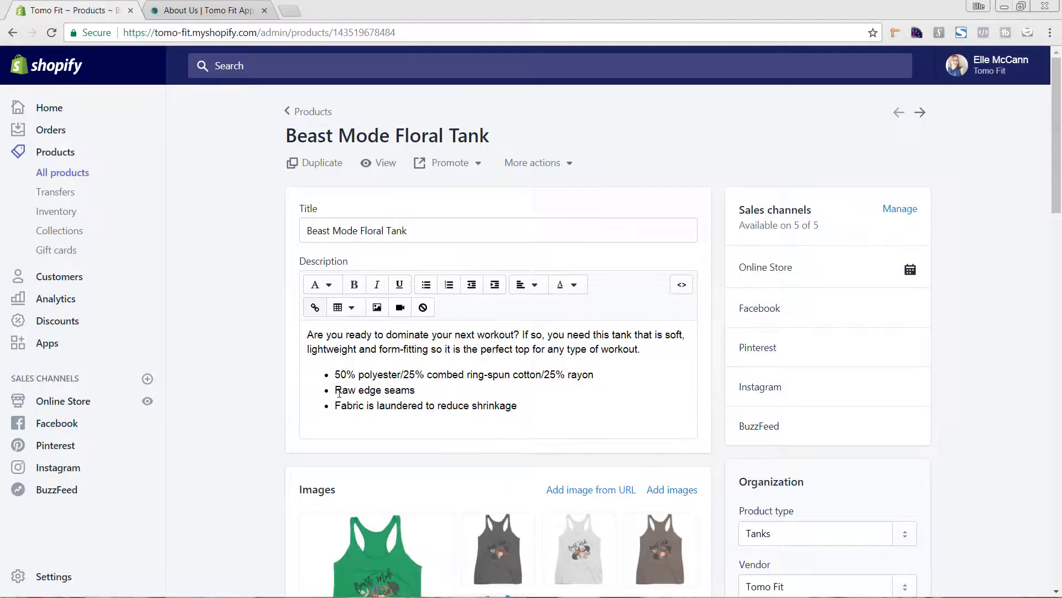
Step: Go back to the BuzzFeed channel page and confirm 7 active products at 12% commission
left_click(58, 492)
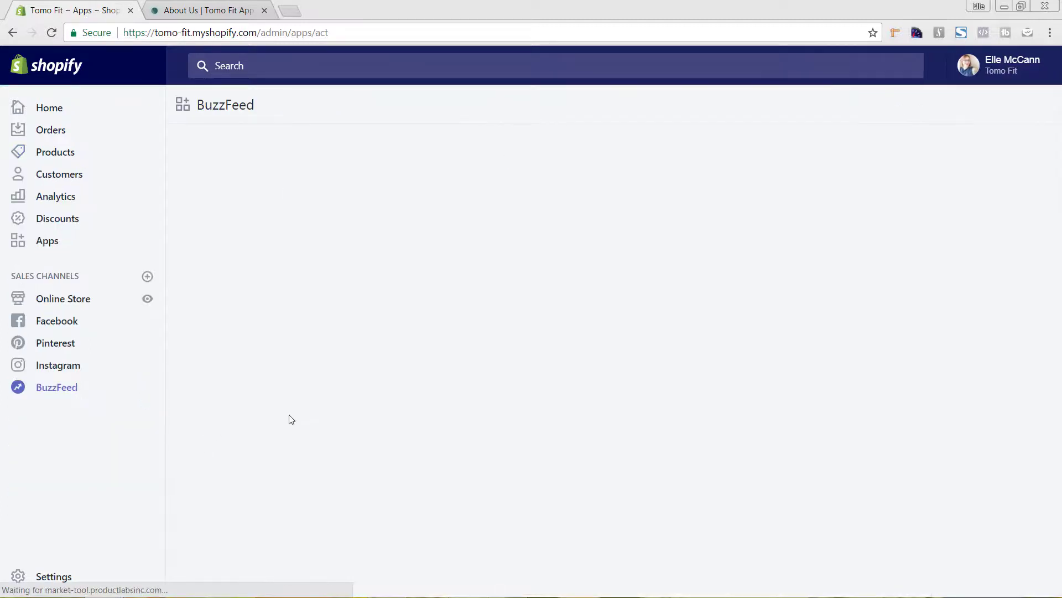
scroll(400, 383, "down", 5)
scroll(402, 383, "down", 13)
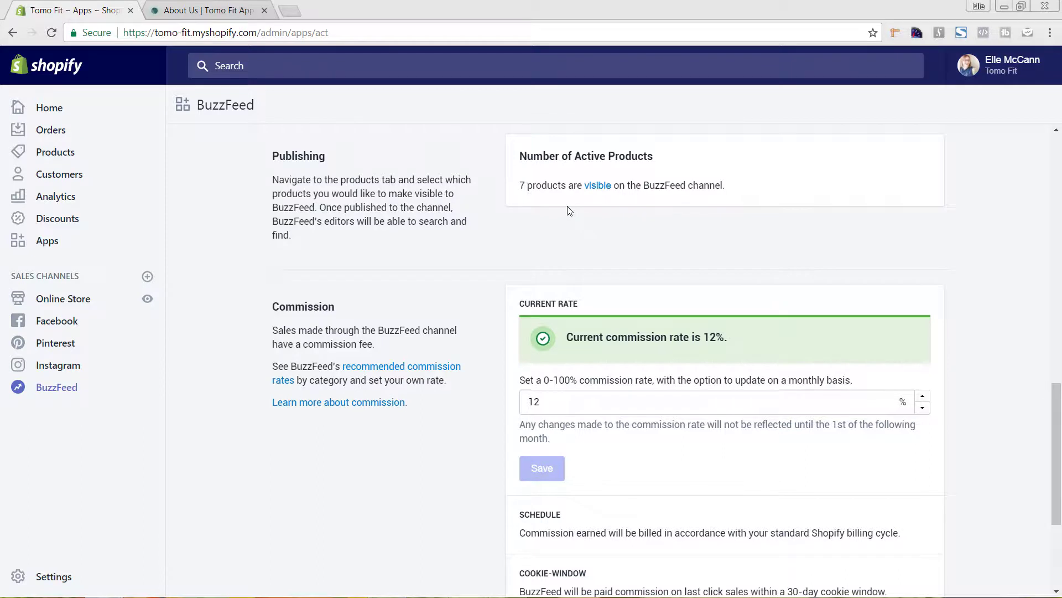
scroll(569, 211, "down", 4)
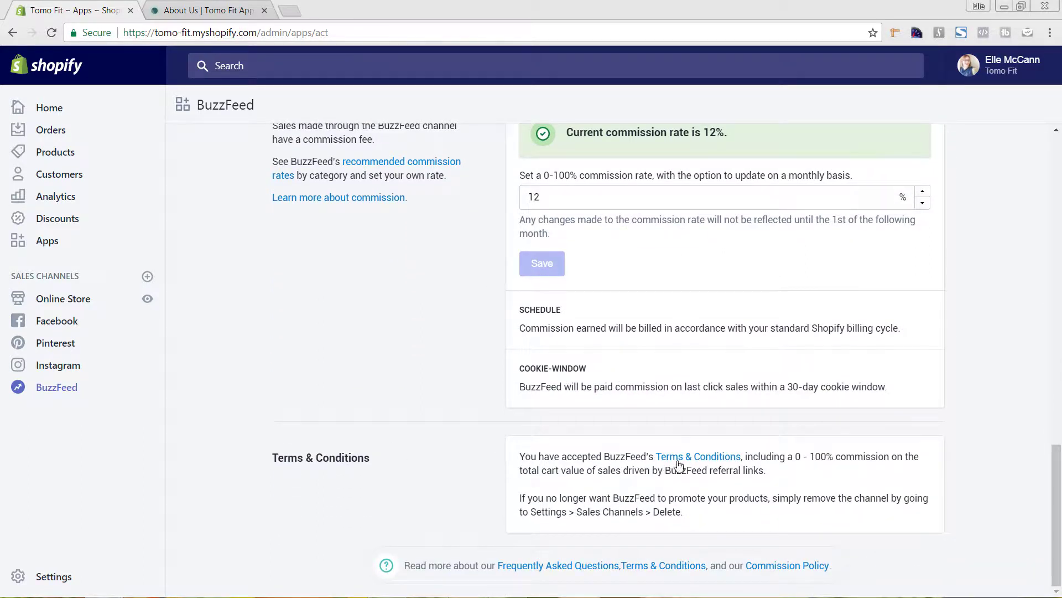
scroll(790, 419, "up", 3)
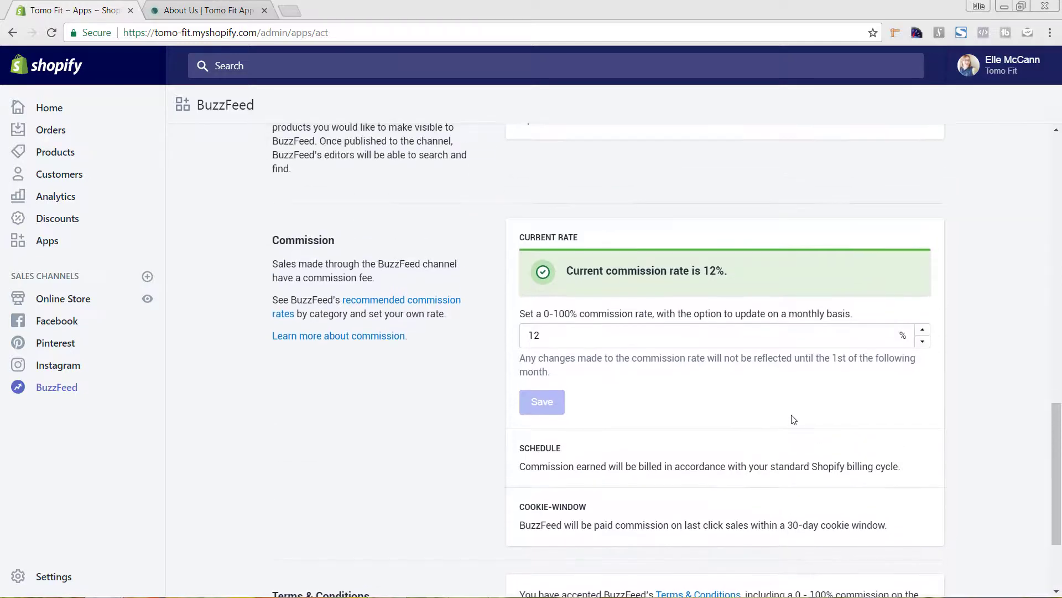
scroll(793, 419, "up", 4)
scroll(792, 419, "up", 10)
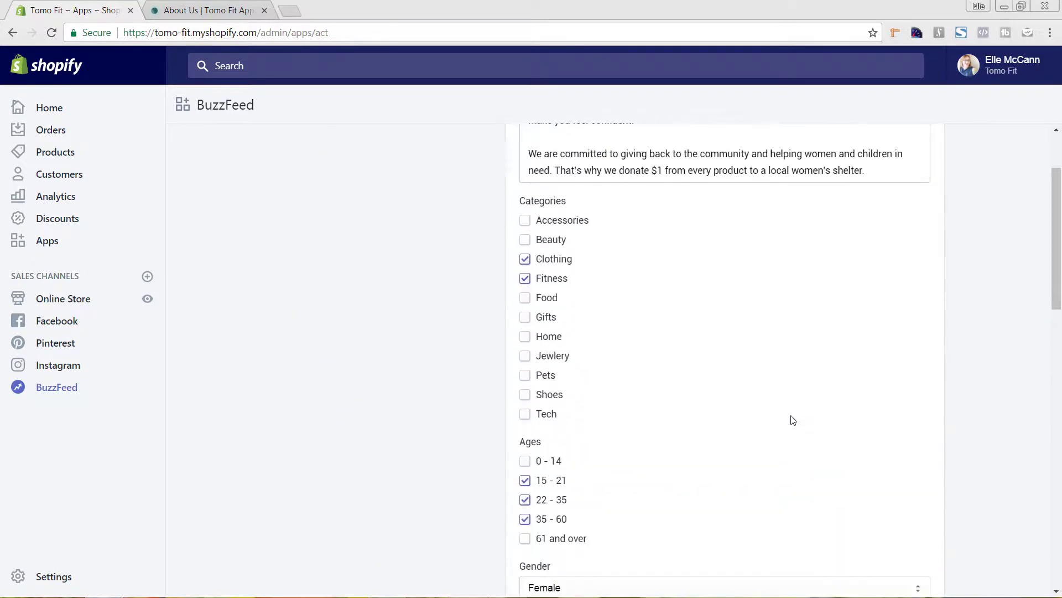